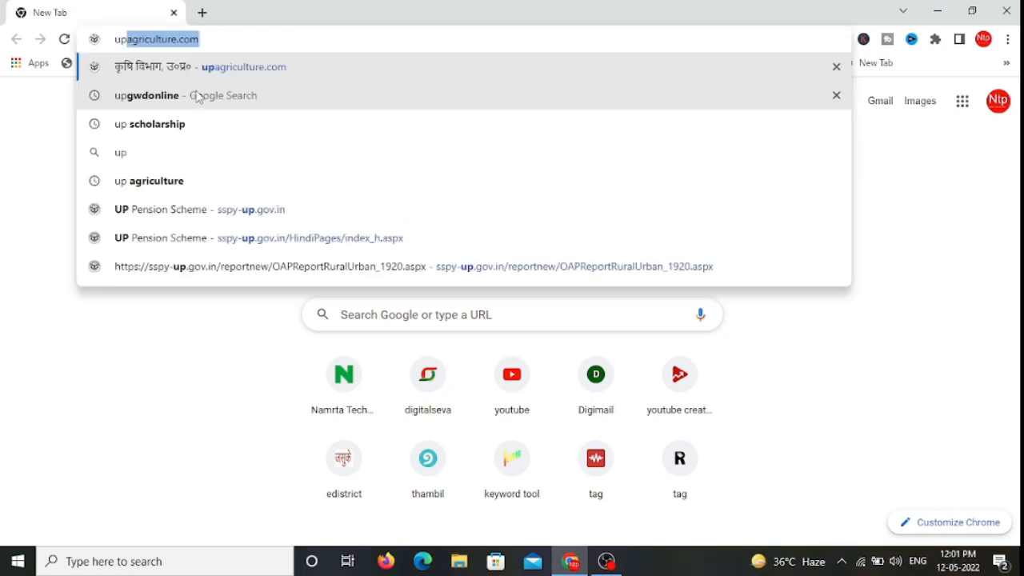
Step: Search Google for 'upgwdonline' and open the Ground Water Department site
click(200, 96)
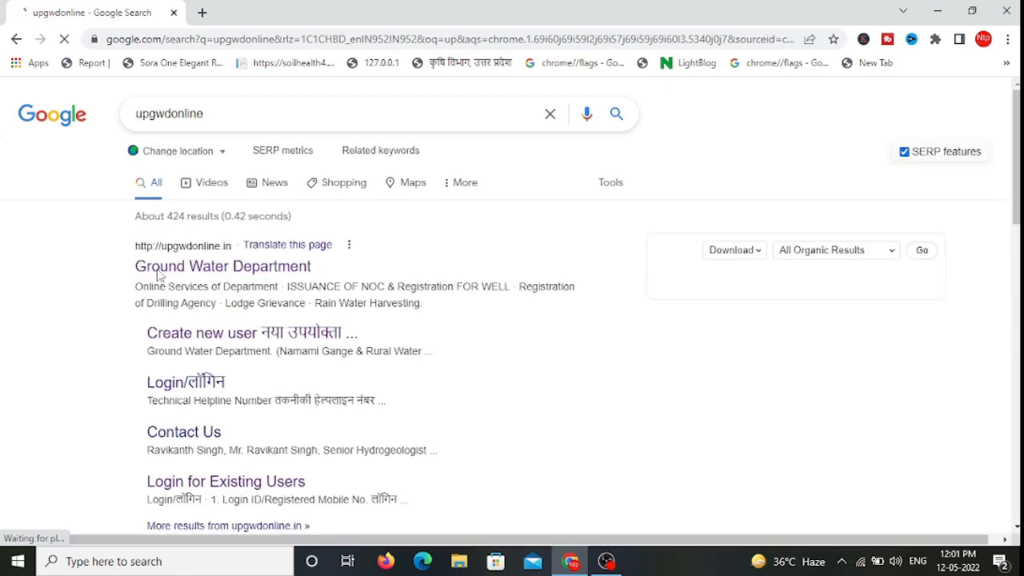
click(214, 275)
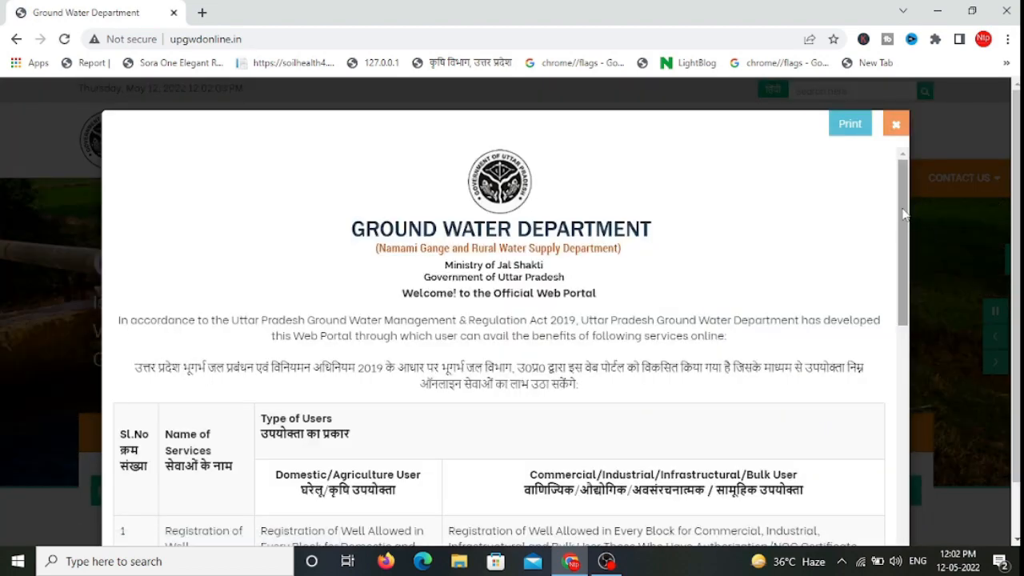
Step: Scroll through the services overview popup and close it
drag(904, 213, 907, 304)
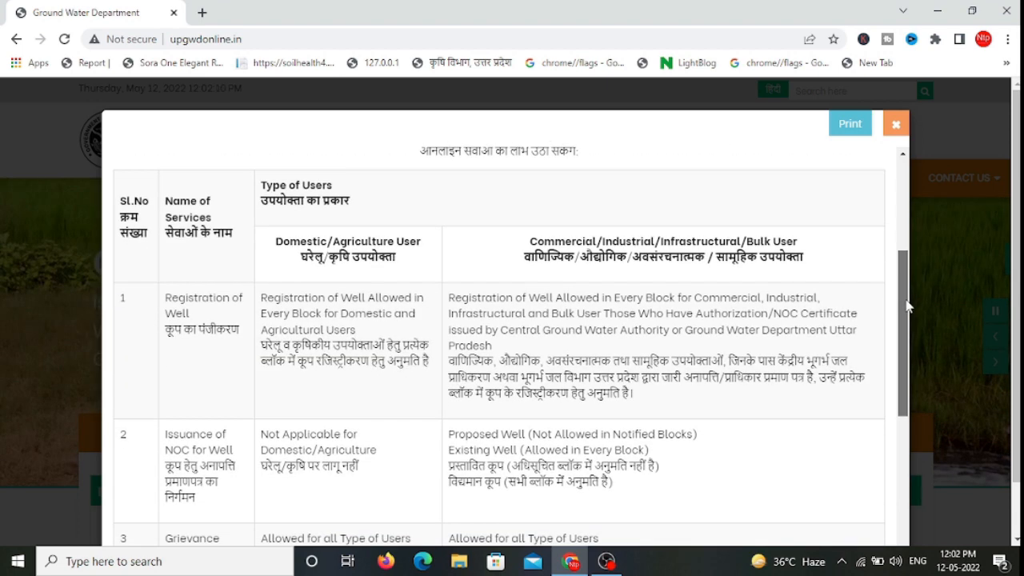
scroll(316, 194, down, 1)
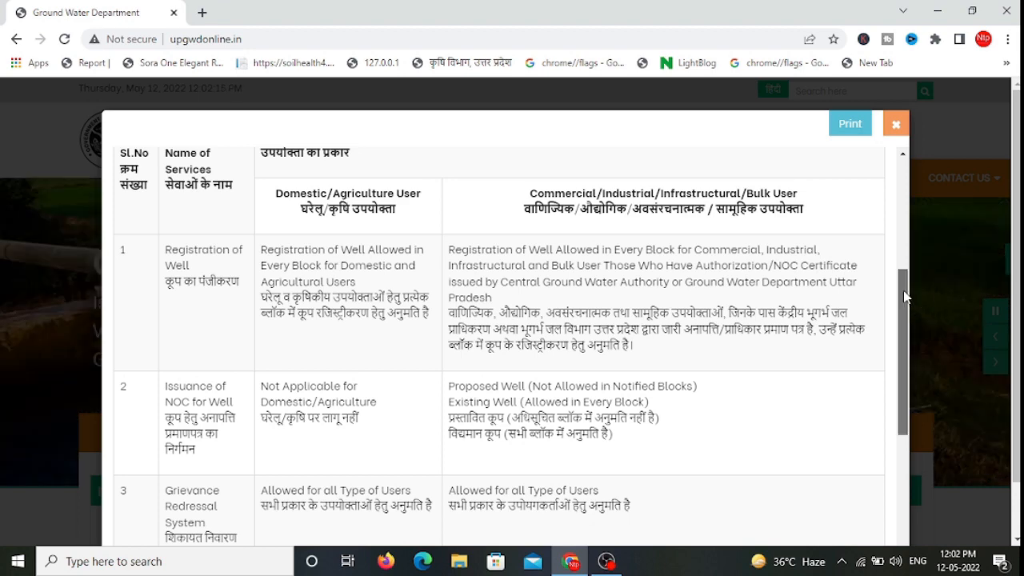
drag(904, 297, 843, 270)
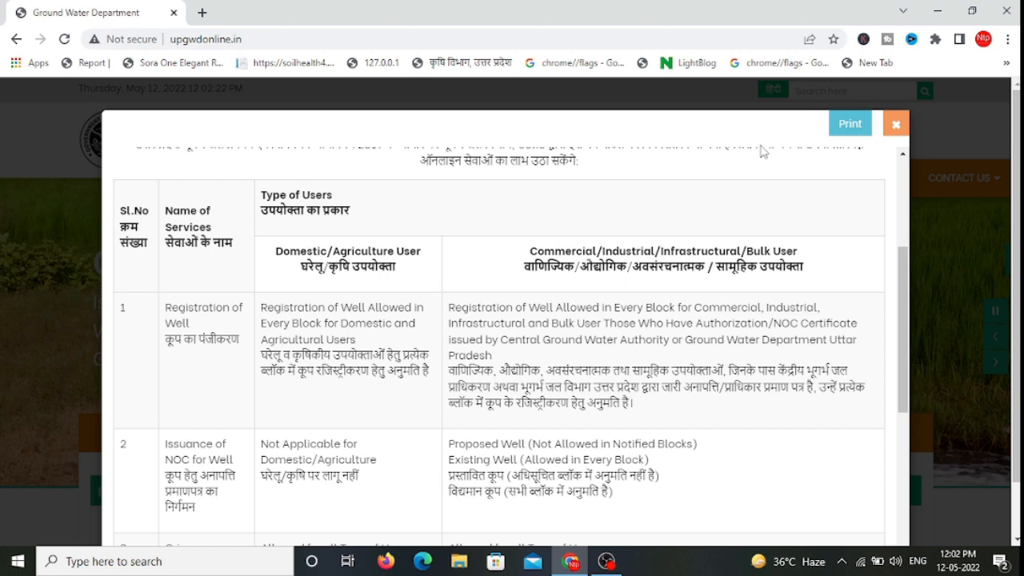
click(896, 126)
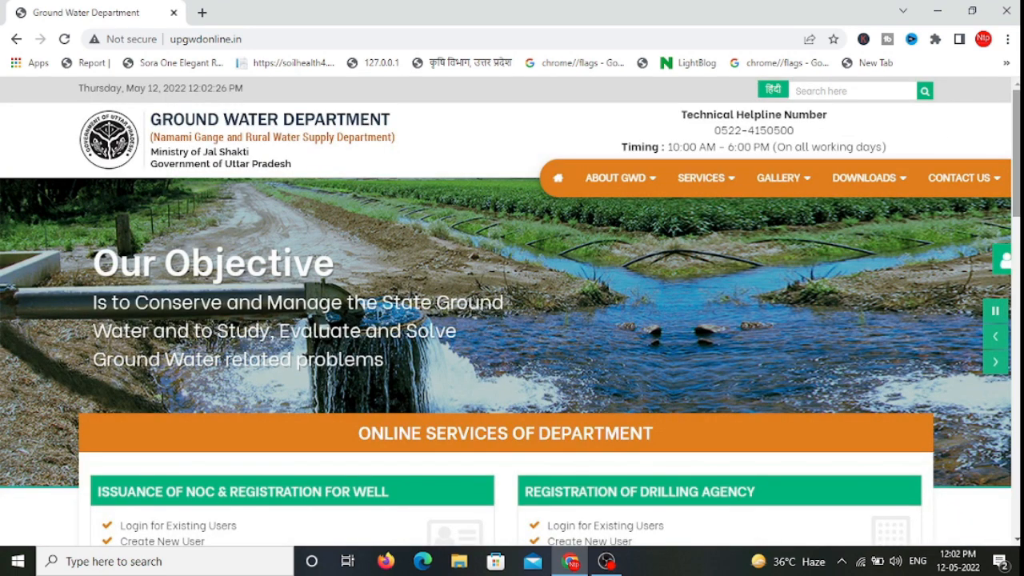
Step: Expand Create New User and open the Login for Existing Users page
scroll(511, 312, down, 3)
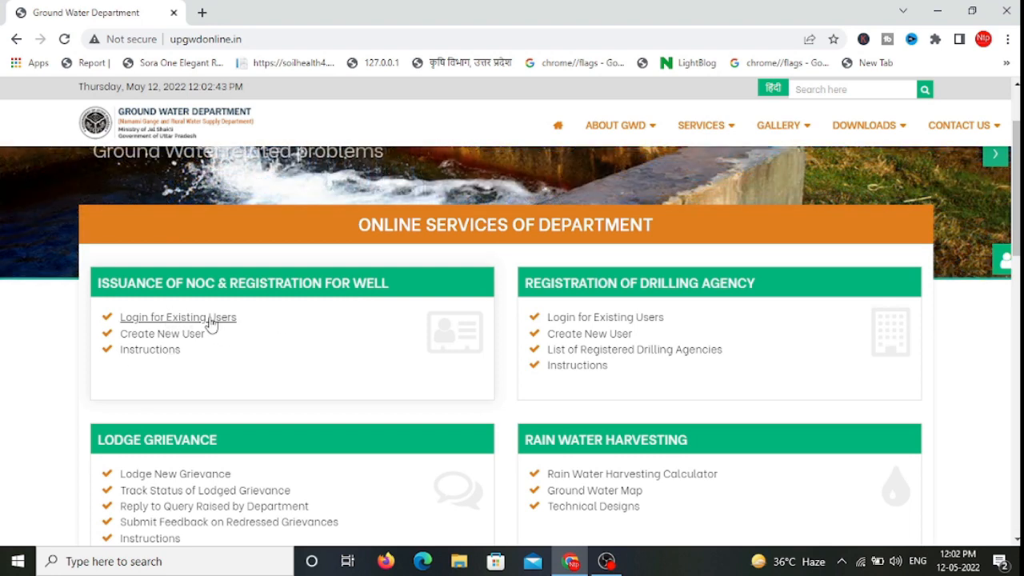
click(156, 336)
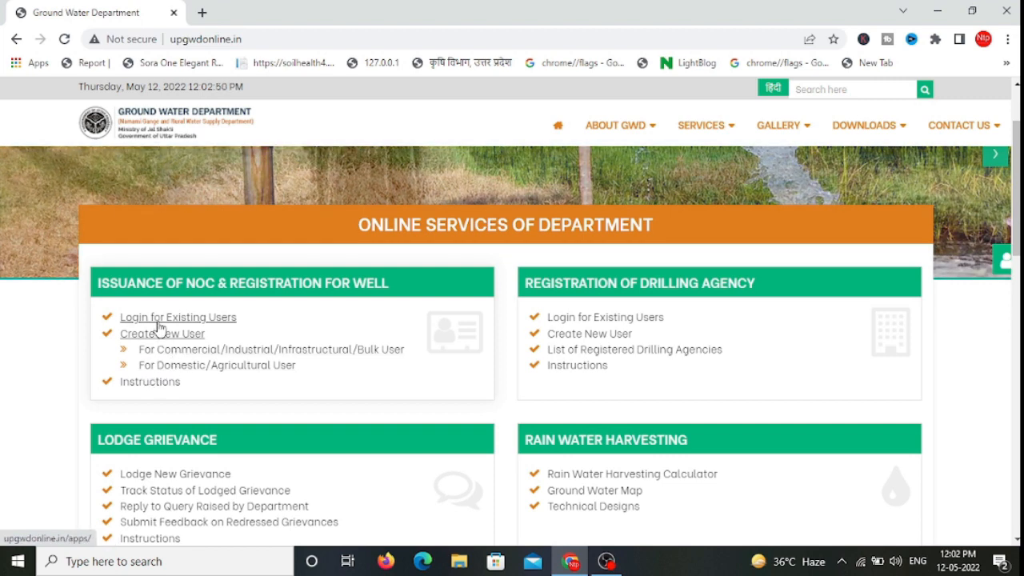
click(157, 323)
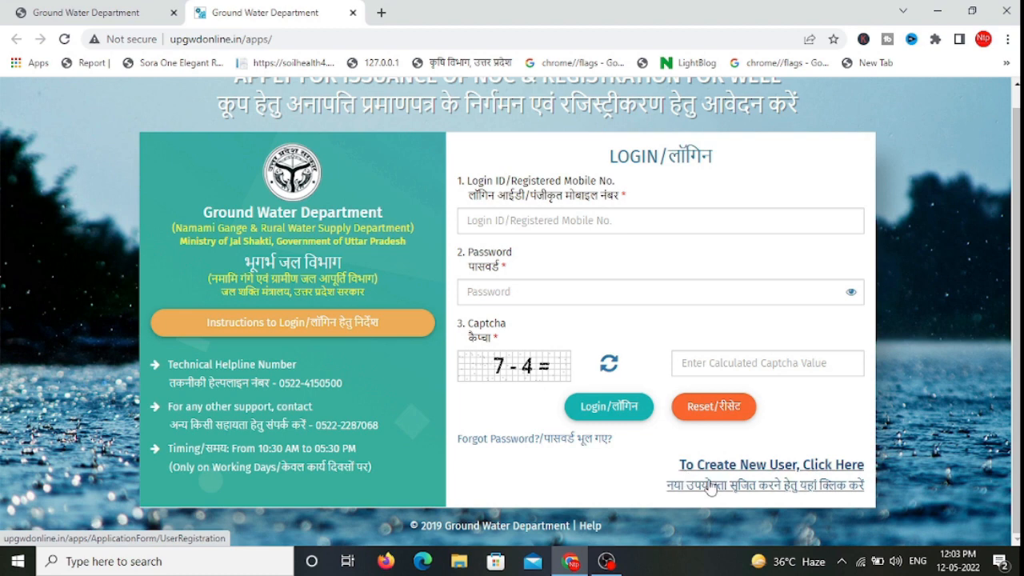
Step: Open the new user form and enter the applicant's first and last name
click(711, 487)
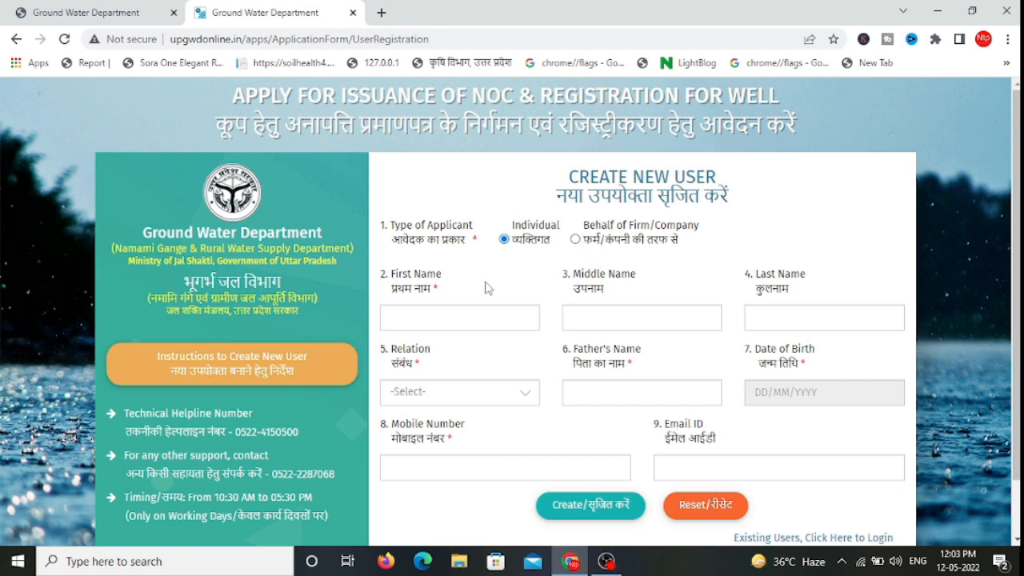
click(454, 313)
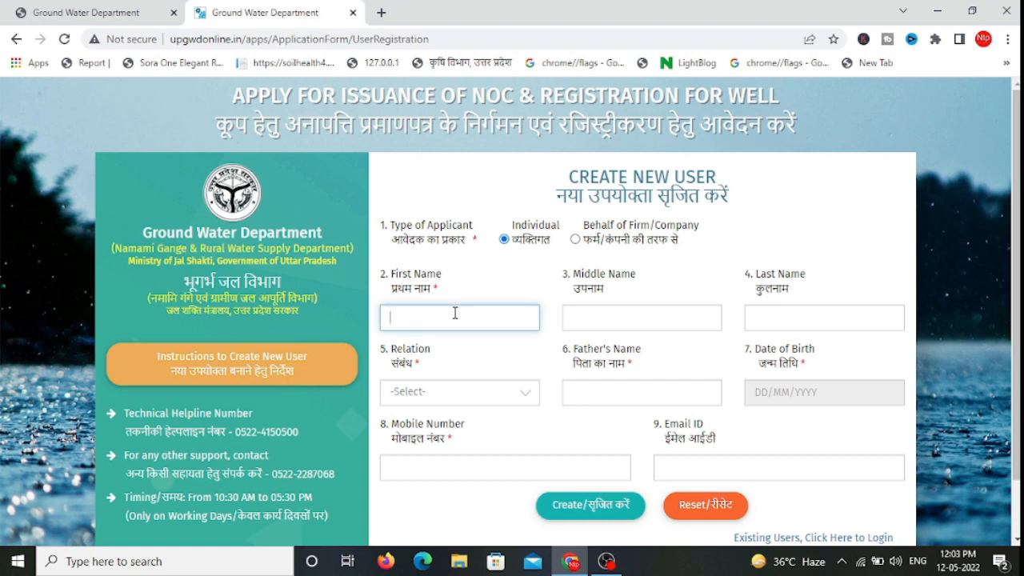
click(770, 315)
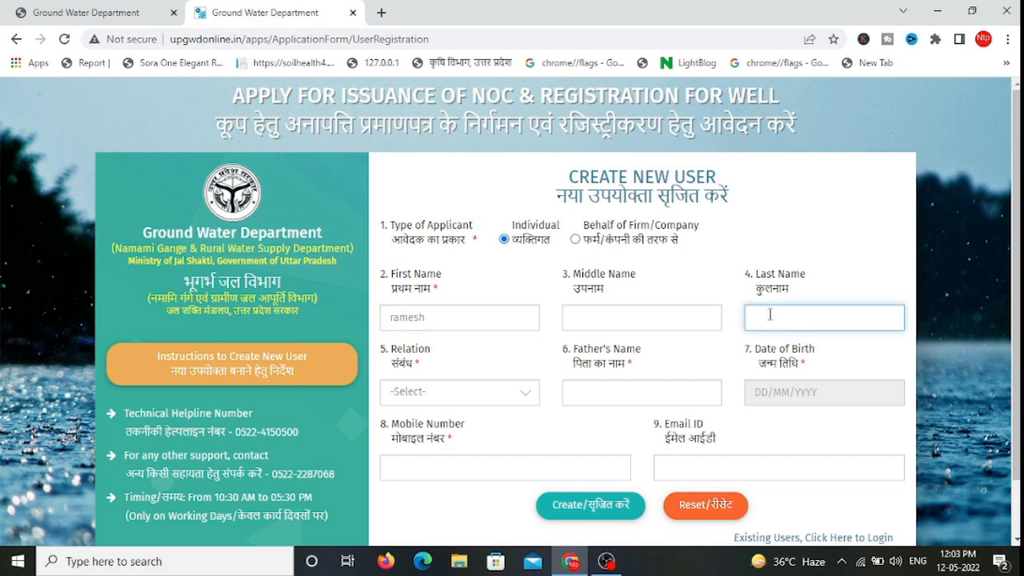
Step: Set relation to Son of, enter the father's name, and pick the date of birth
click(469, 392)
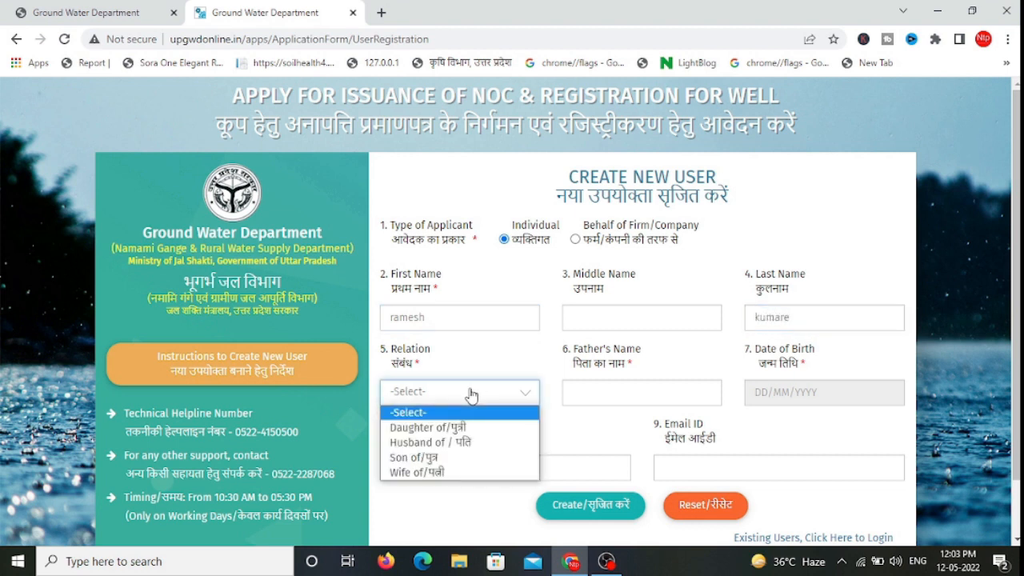
click(436, 461)
click(618, 386)
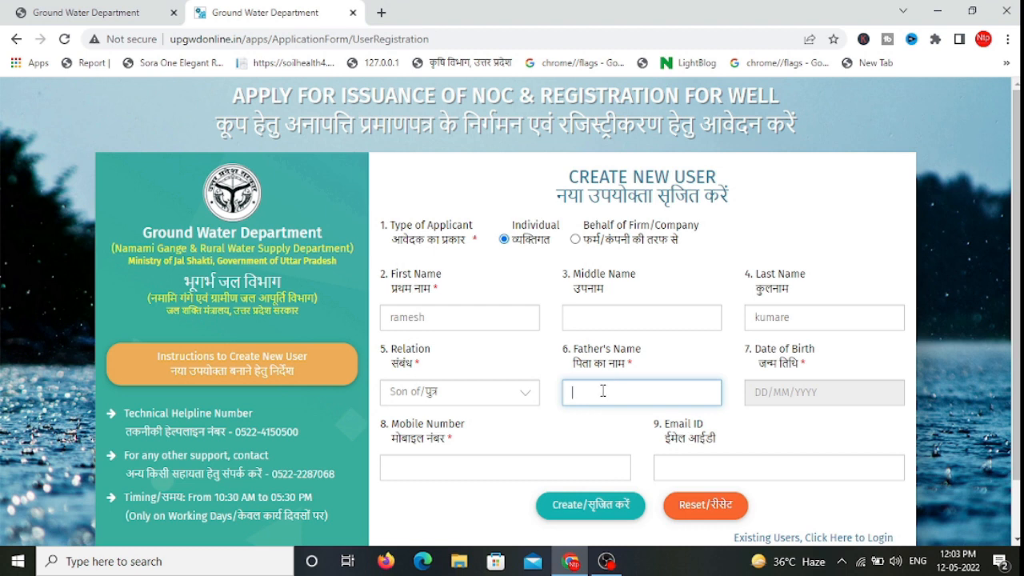
click(766, 393)
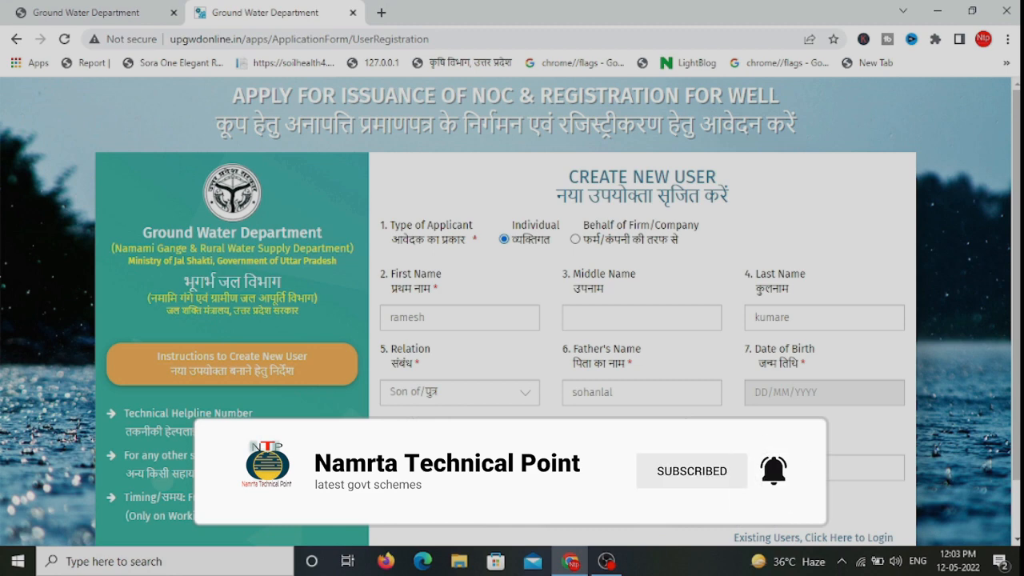
scroll(648, 432, down, 1)
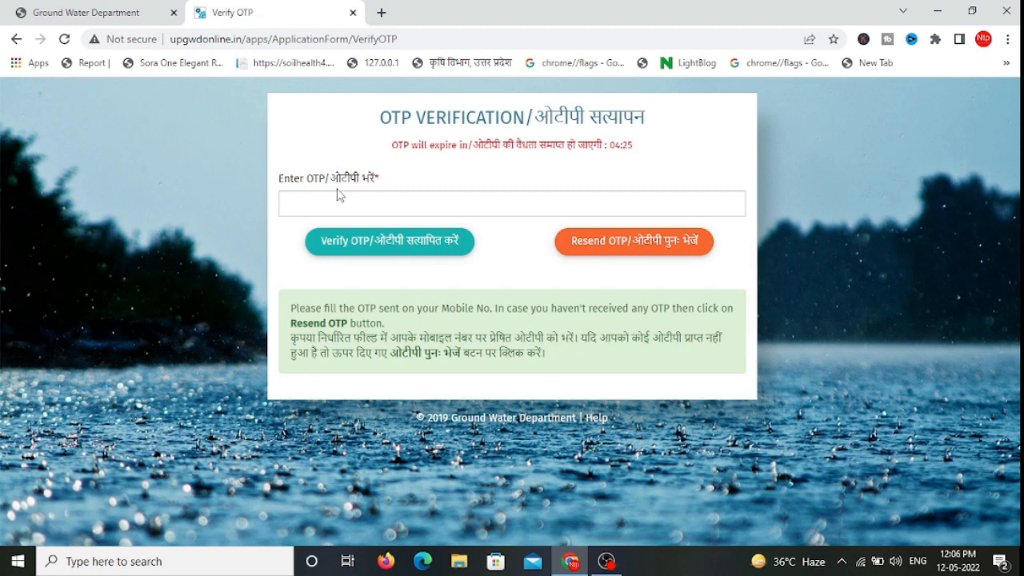
Step: Paste the received OTP, verify it, and acknowledge the success message
click(337, 195)
key(ctrl+v)
click(366, 244)
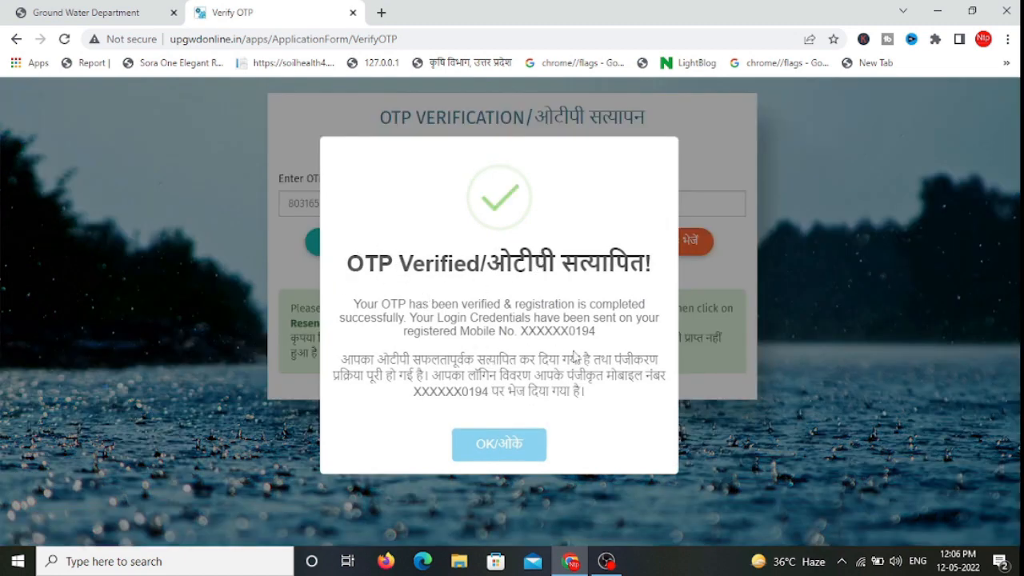
click(502, 443)
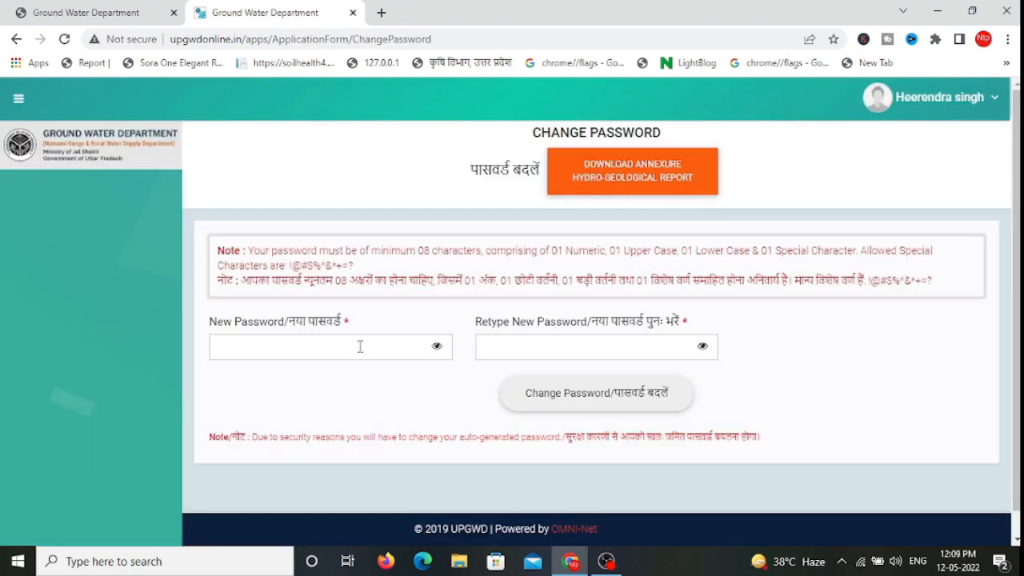
Step: Set a new account password and confirm the change
click(360, 346)
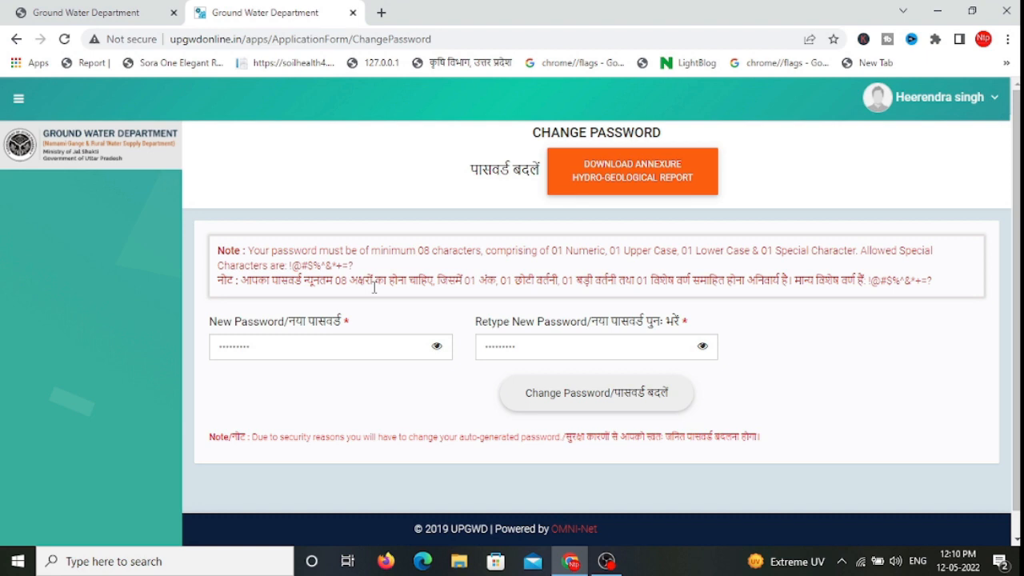
click(601, 403)
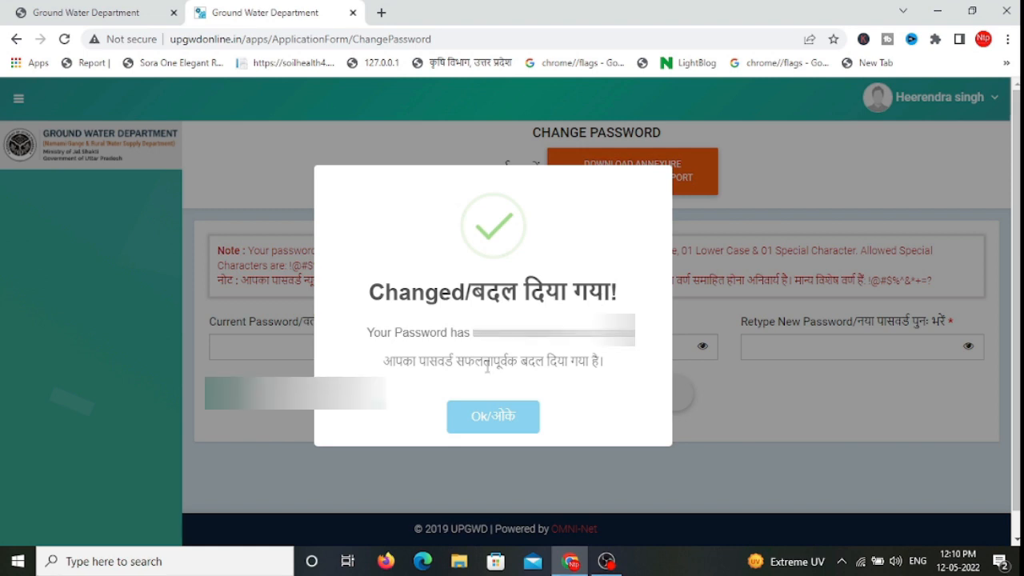
click(490, 415)
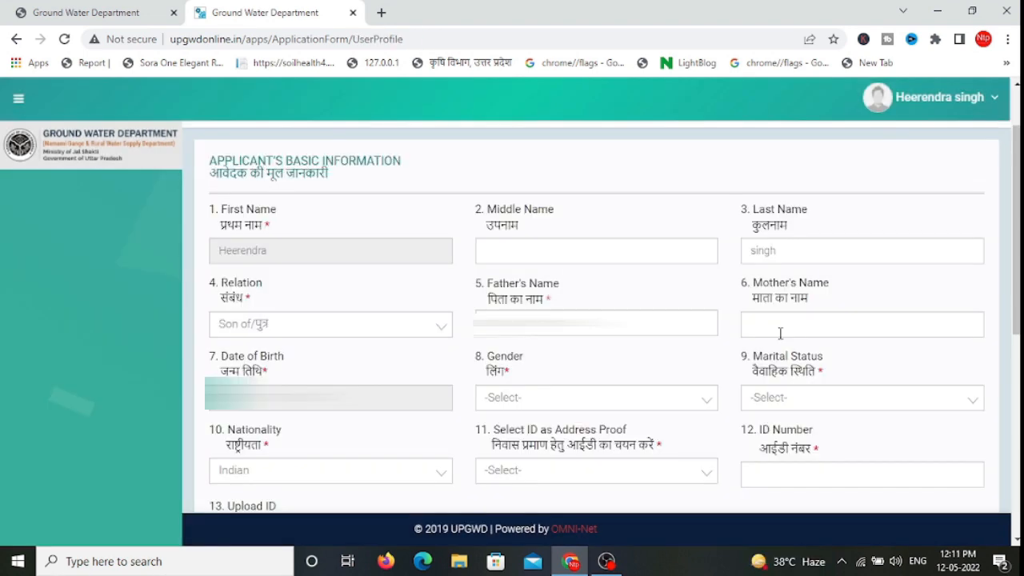
Step: Set gender to Male and marital status to Married
click(588, 404)
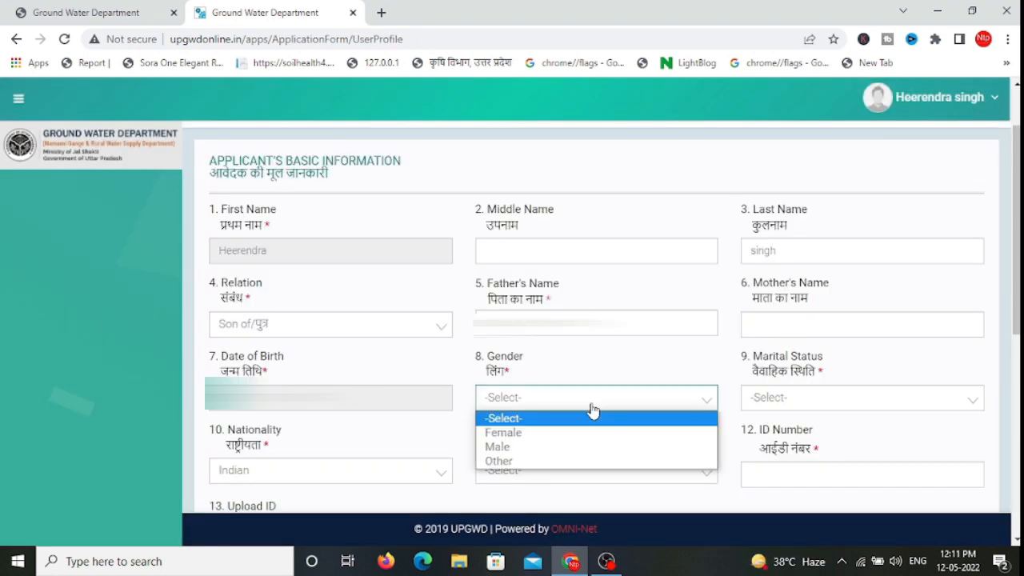
click(525, 447)
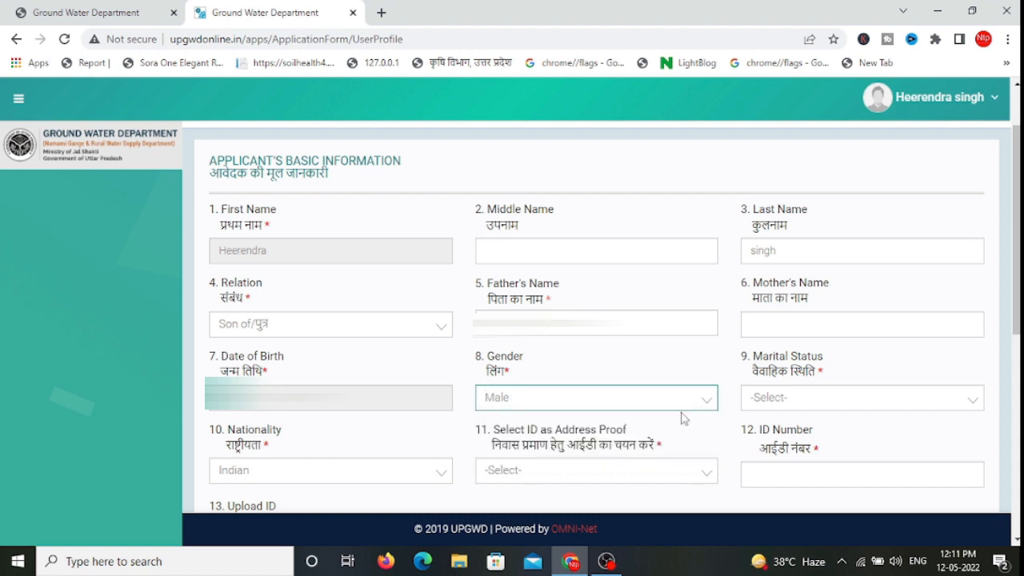
click(759, 406)
click(773, 433)
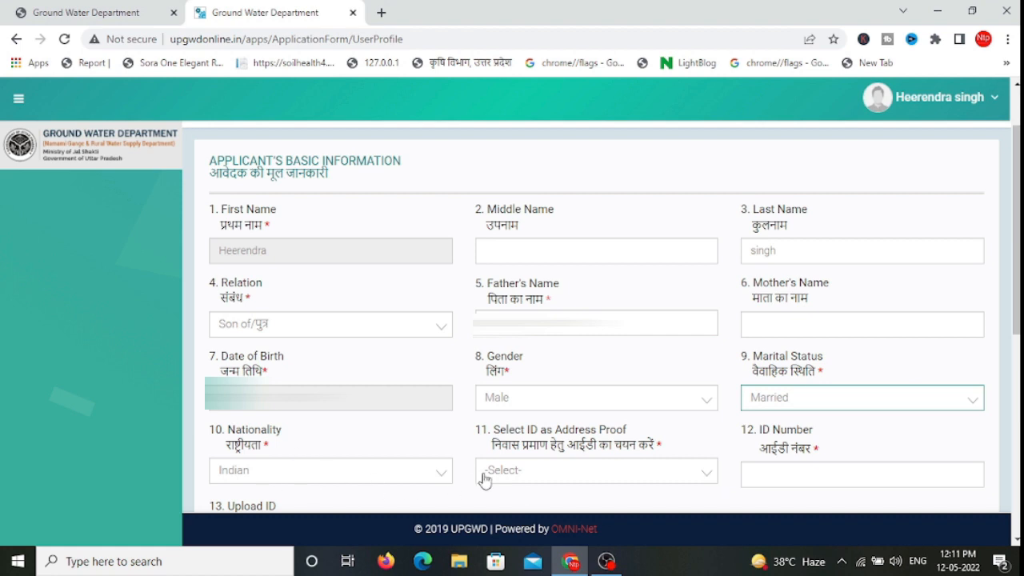
Step: Choose Aadhaar Card as ID proof and enter its number
click(576, 476)
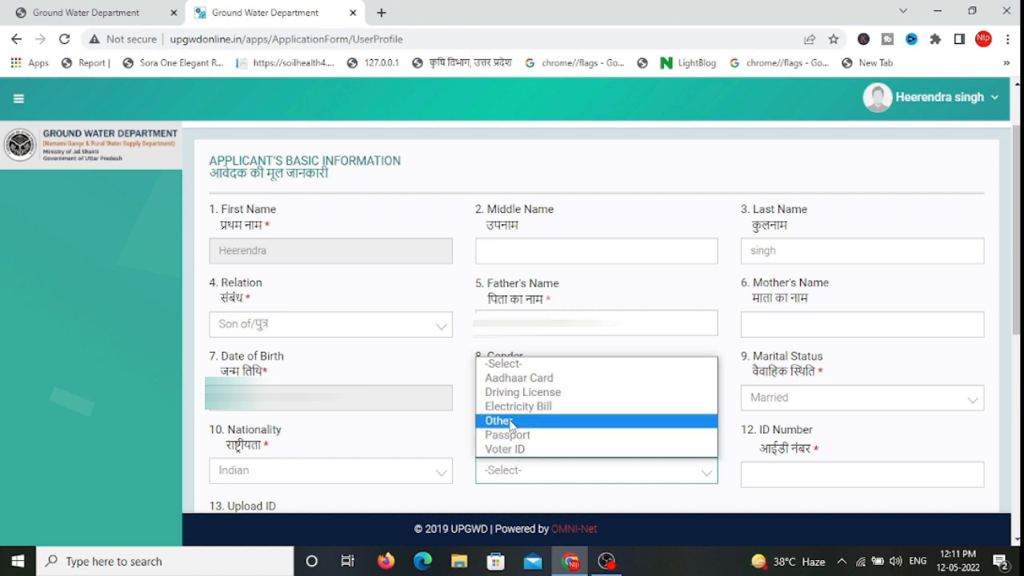
click(514, 379)
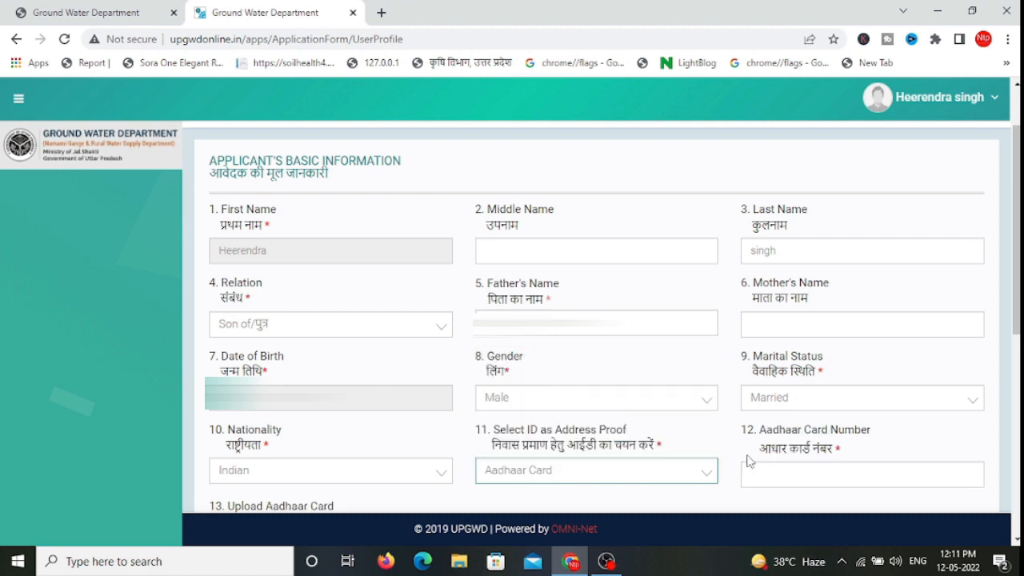
click(769, 479)
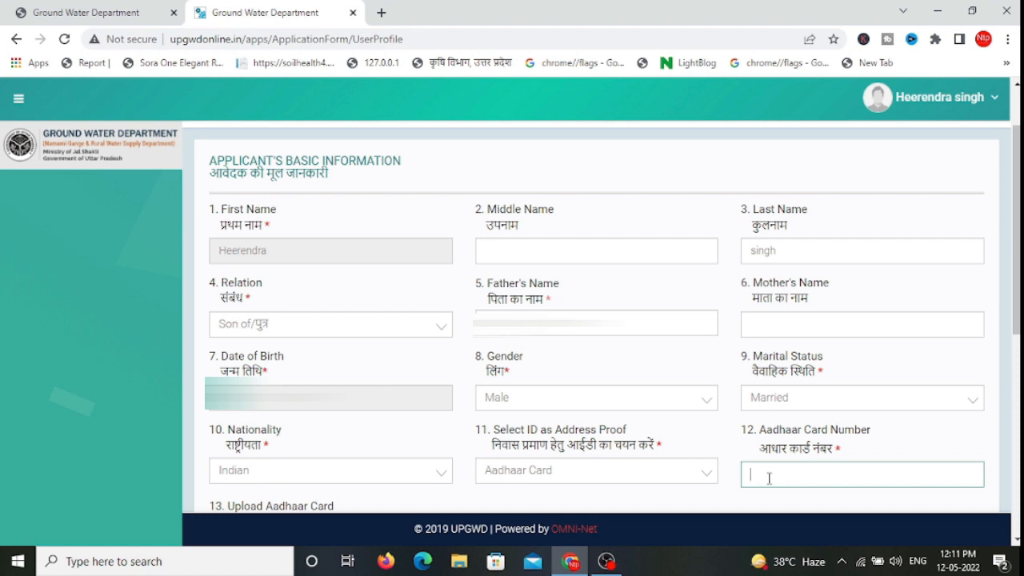
scroll(233, 210, down, 4)
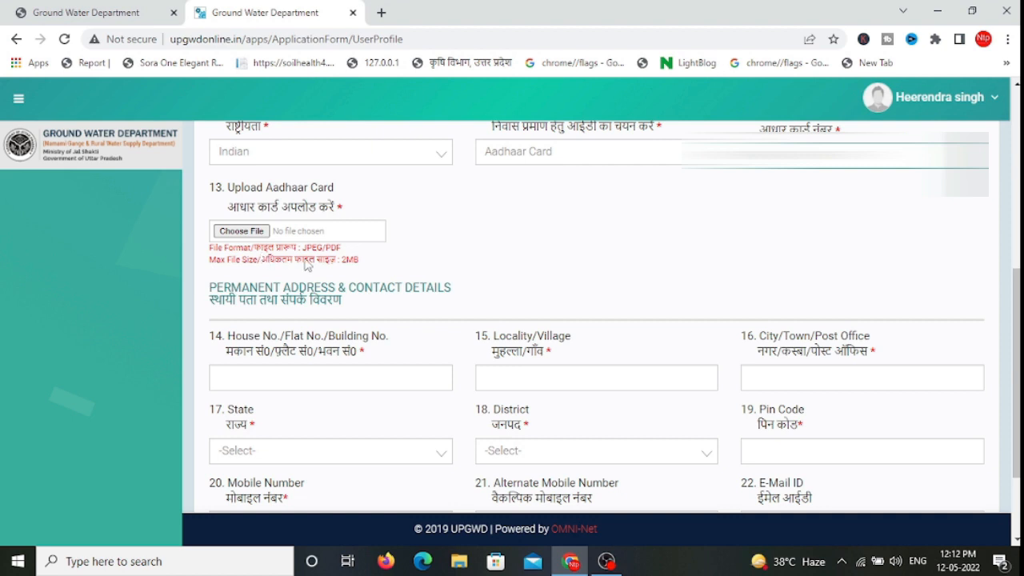
Step: Attach the Aadhaar card scan and enter house number 157 for the permanent address
click(240, 230)
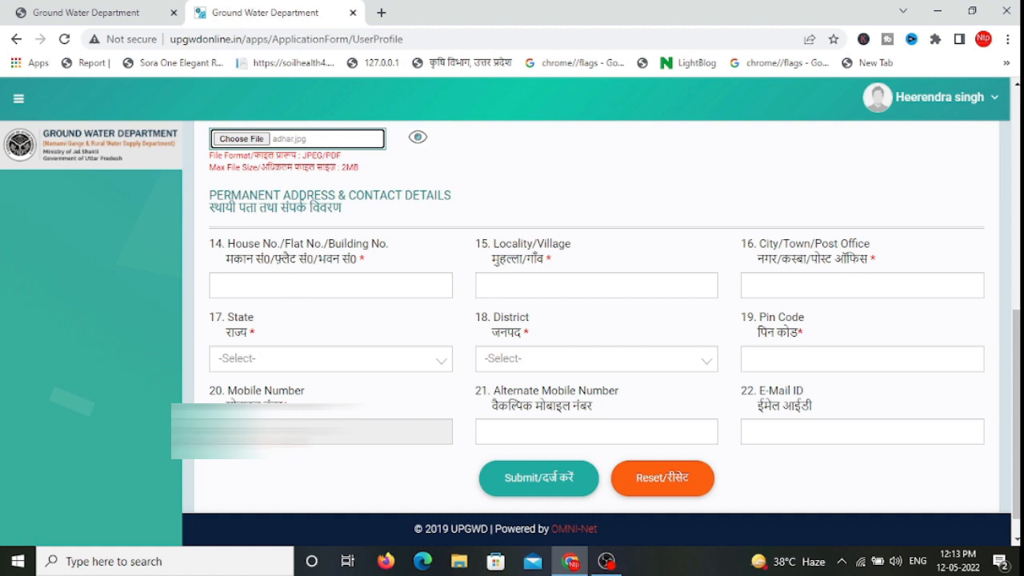
click(285, 284)
text(157)
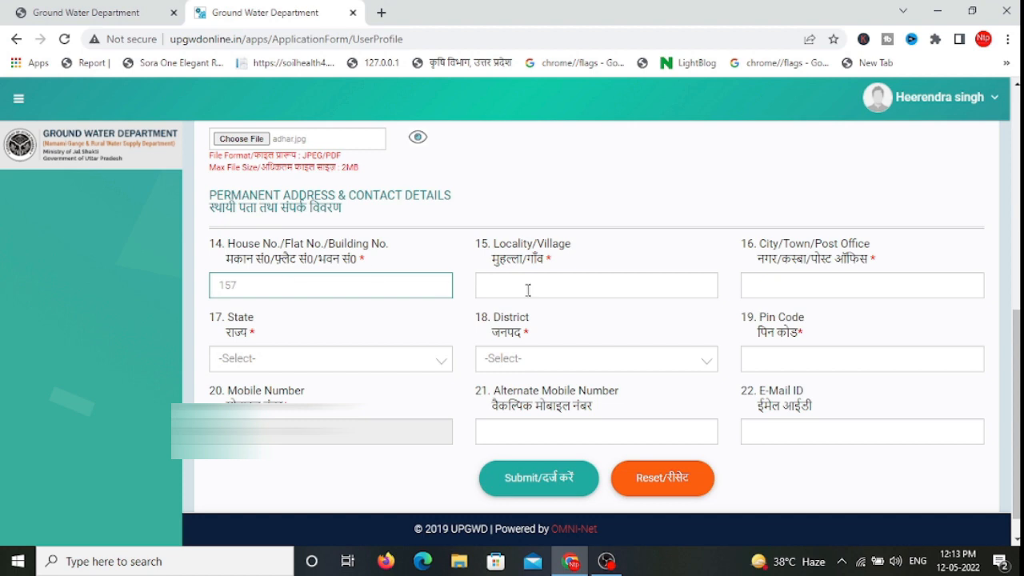
click(571, 287)
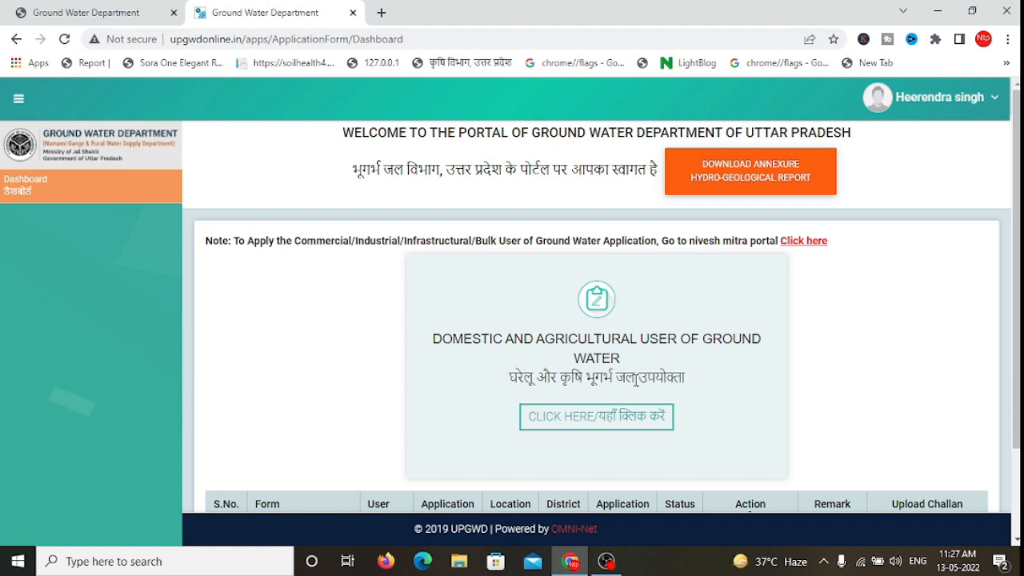
Step: Start the domestic and agricultural application with construction date 1 April 2022
scroll(537, 425, down, 2)
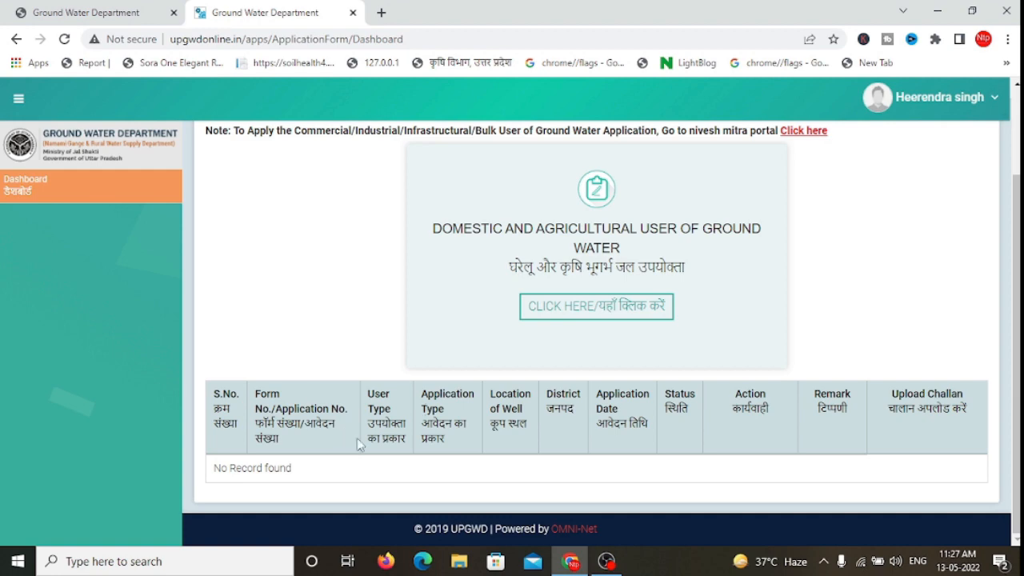
click(554, 314)
click(548, 318)
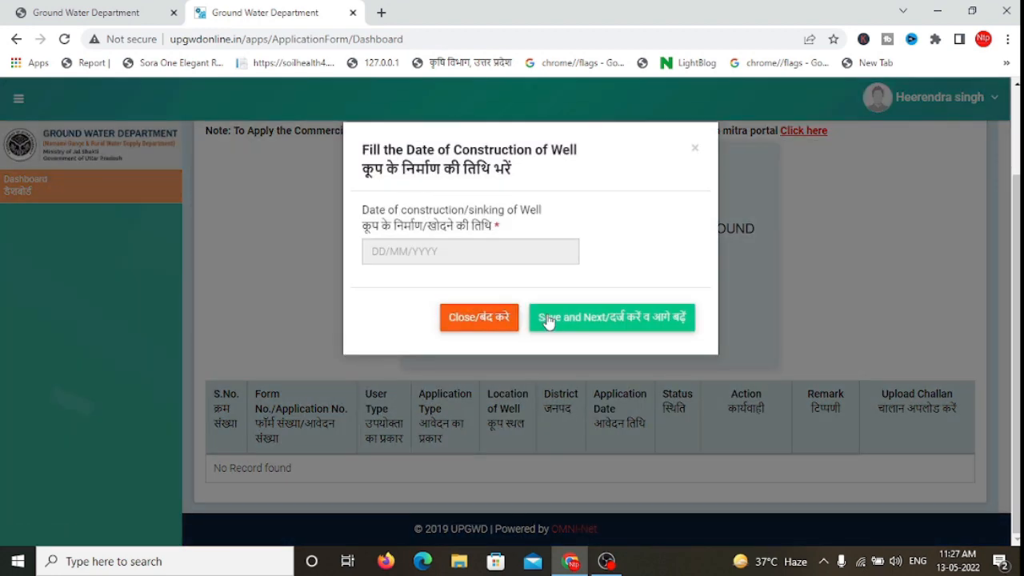
click(387, 259)
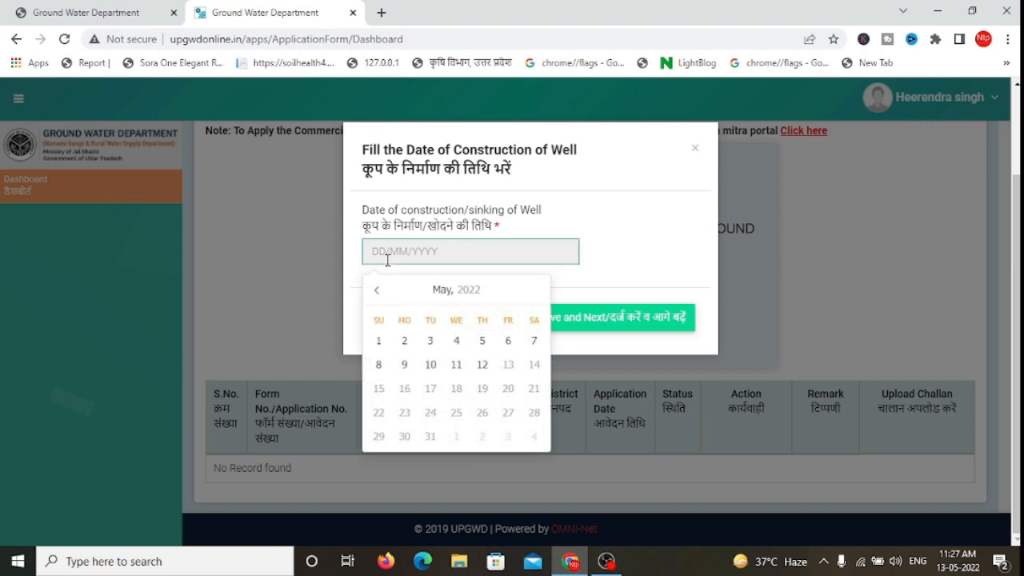
click(376, 291)
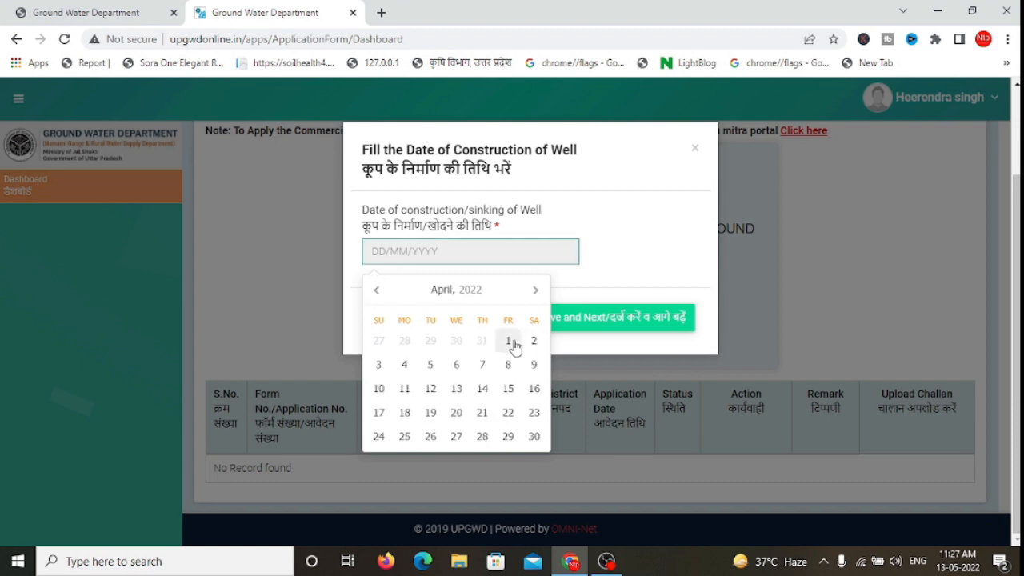
click(510, 342)
click(583, 317)
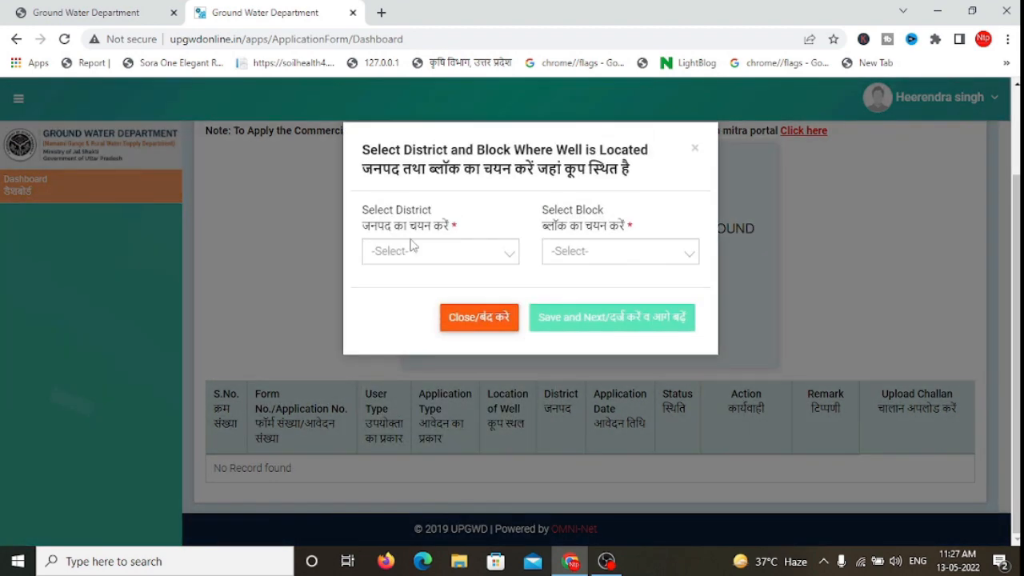
Step: Choose district Jalaun and block KADAURA, then save and continue
click(412, 248)
key(j)
key(Return)
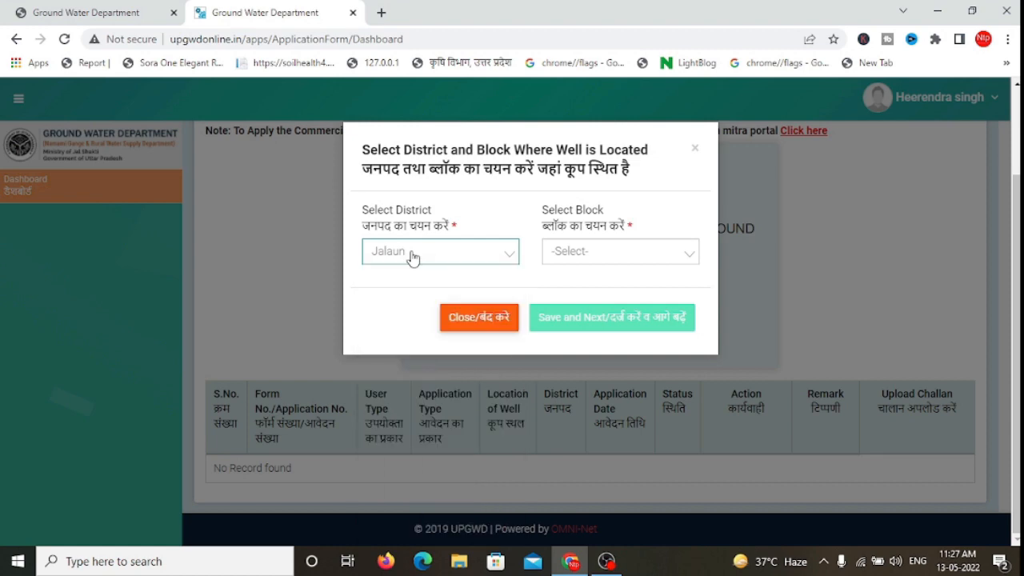
click(597, 256)
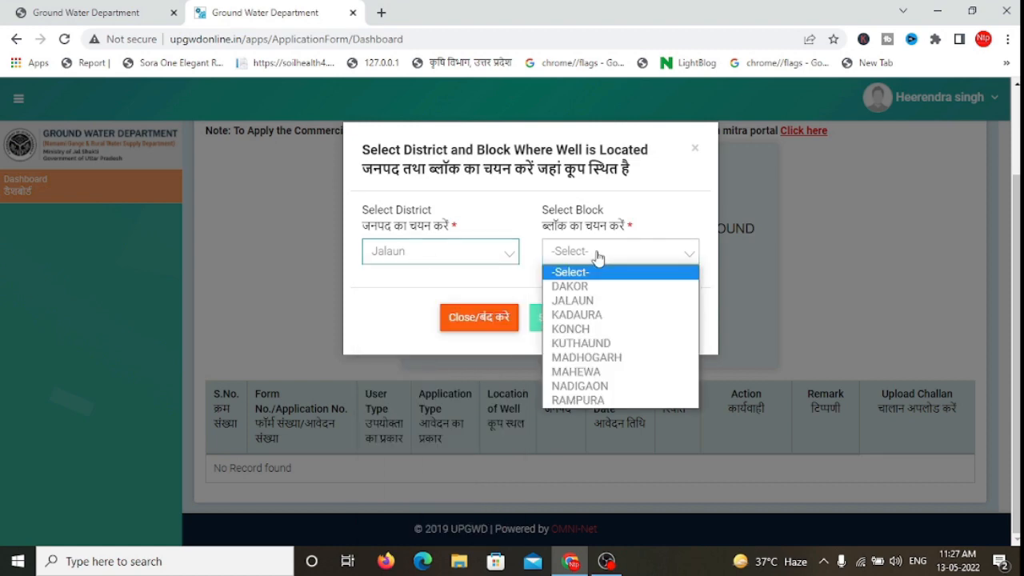
click(586, 315)
click(585, 318)
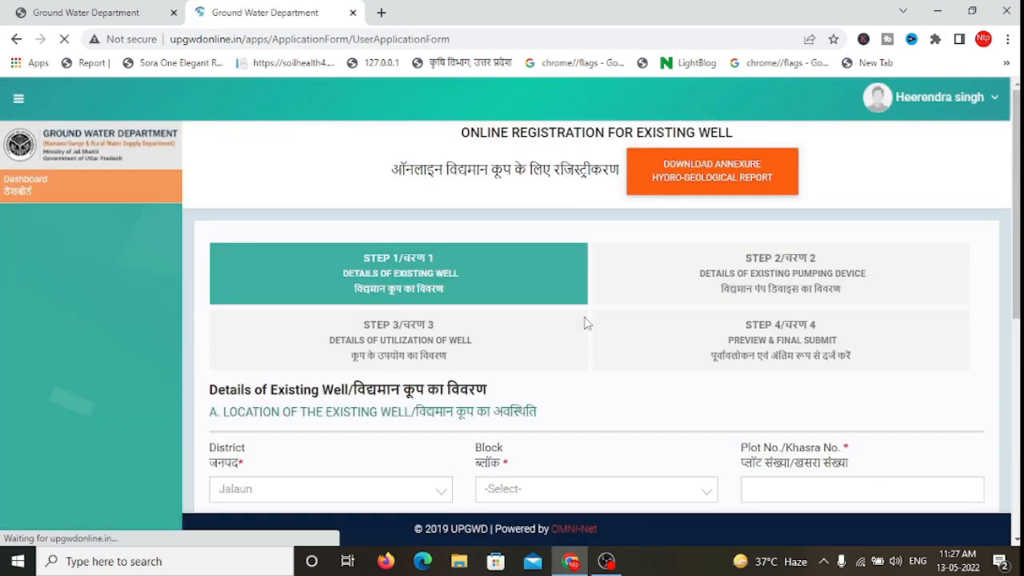
Step: Review the Step 1 well details and keep the municipality answer as No
scroll(584, 323, down, 1)
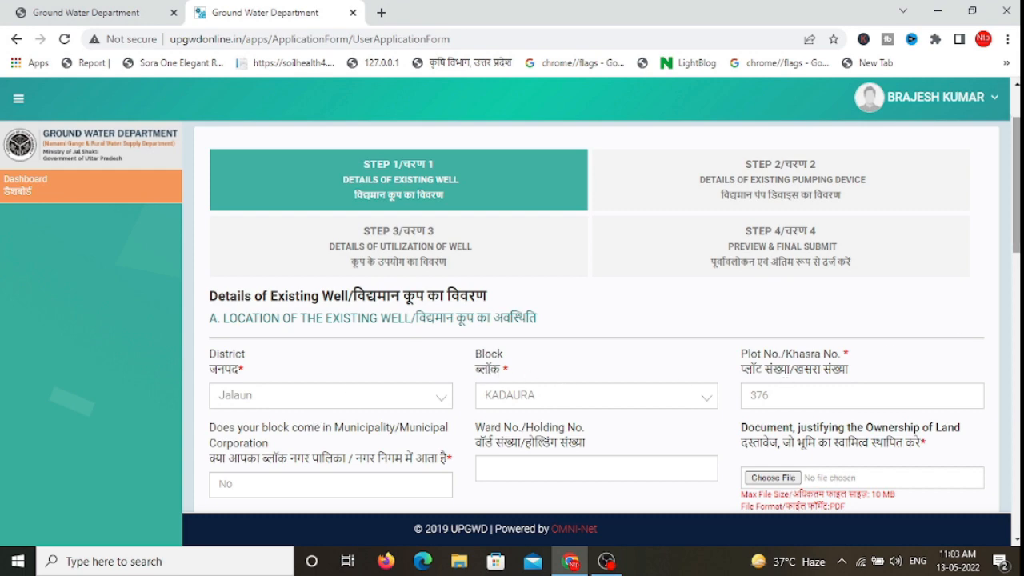
scroll(1016, 184, down, 3)
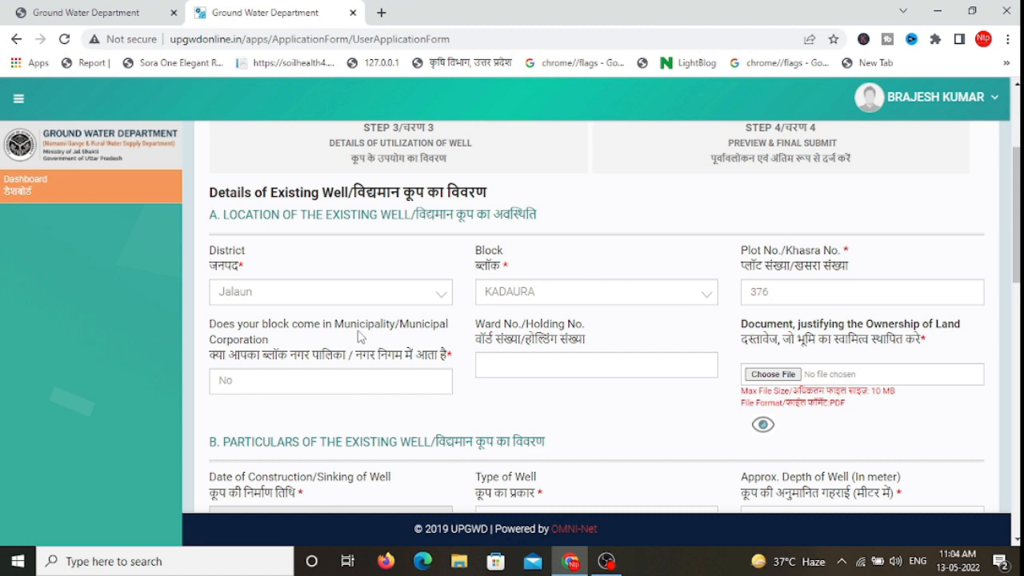
click(372, 381)
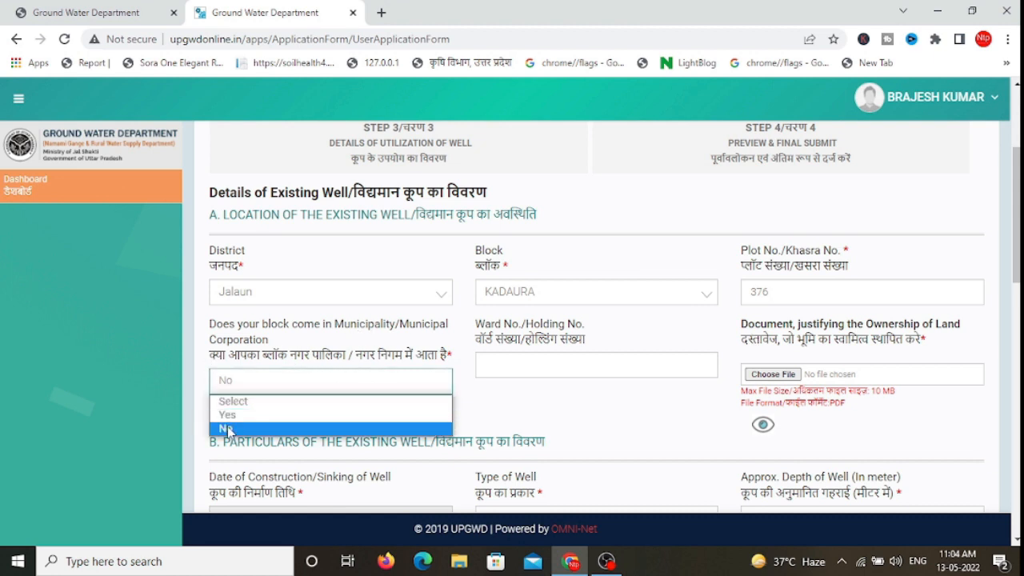
click(227, 430)
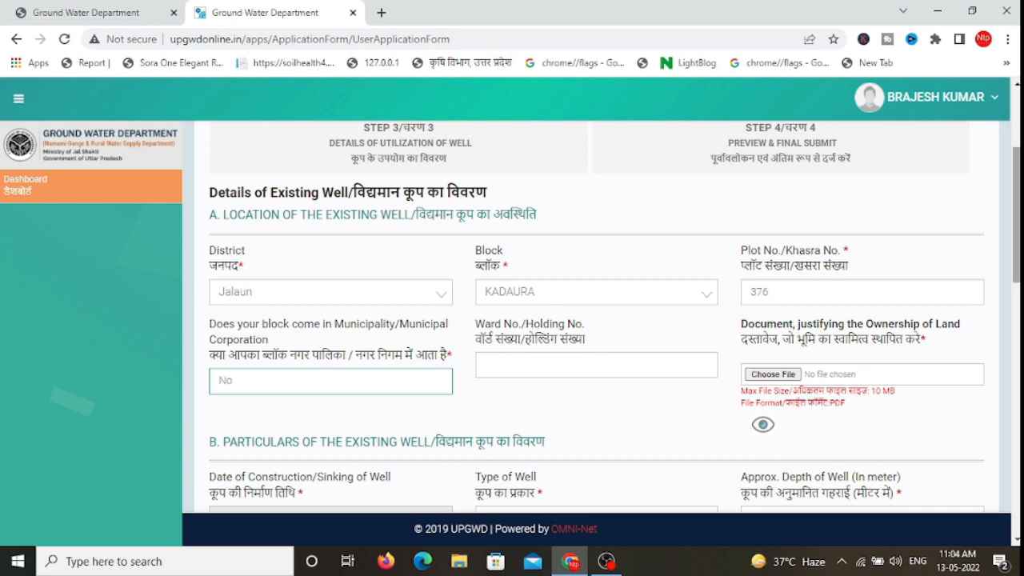
scroll(1015, 240, down, 2)
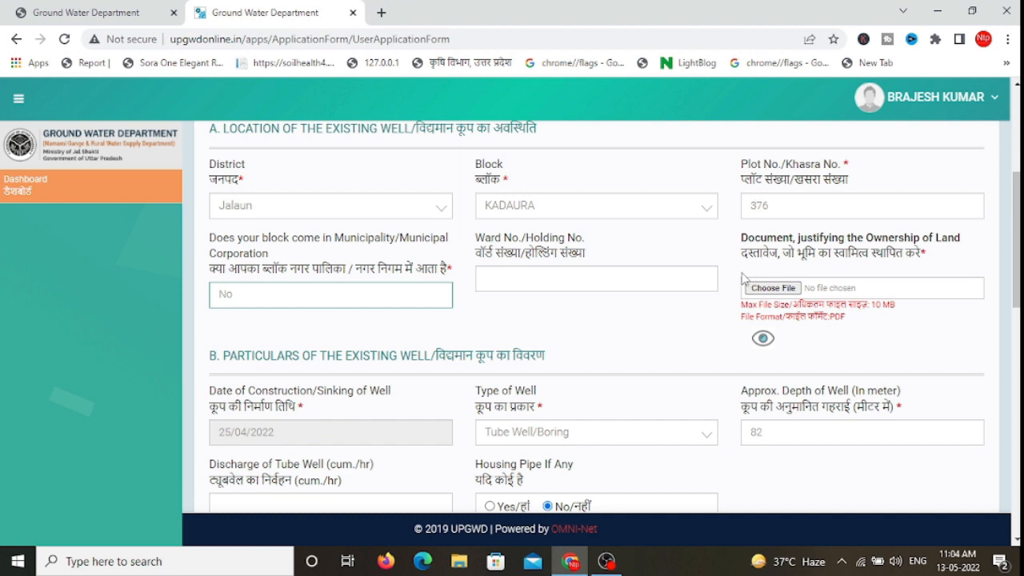
Step: Upload khatauni.pdf as the land ownership document and dismiss the confirmation
click(766, 289)
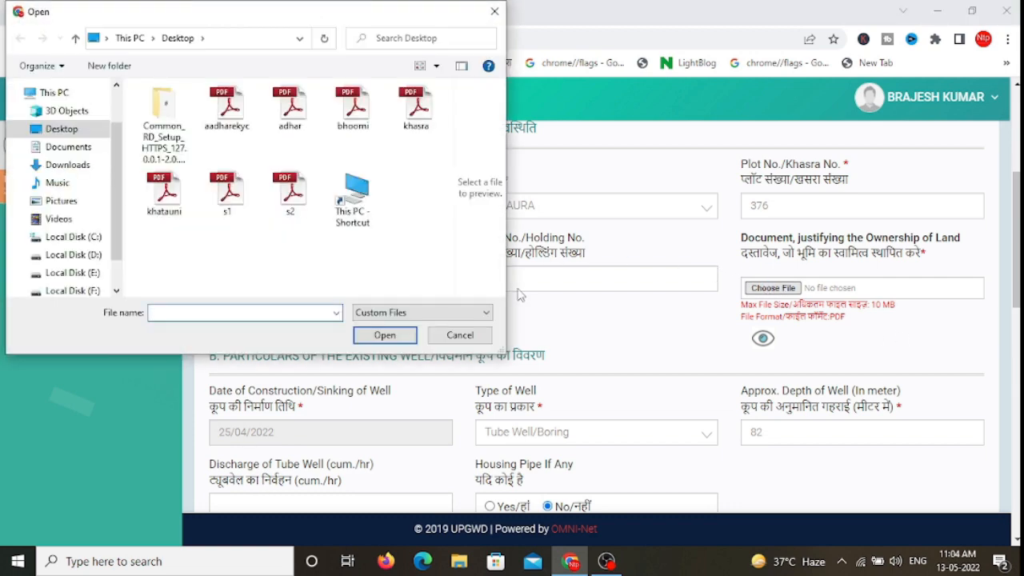
click(164, 192)
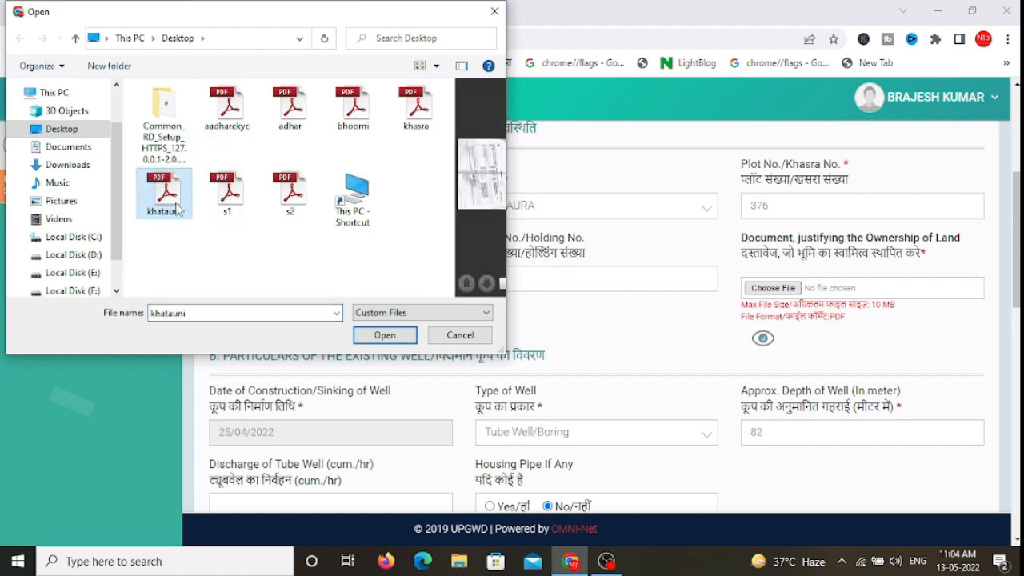
double_click(177, 208)
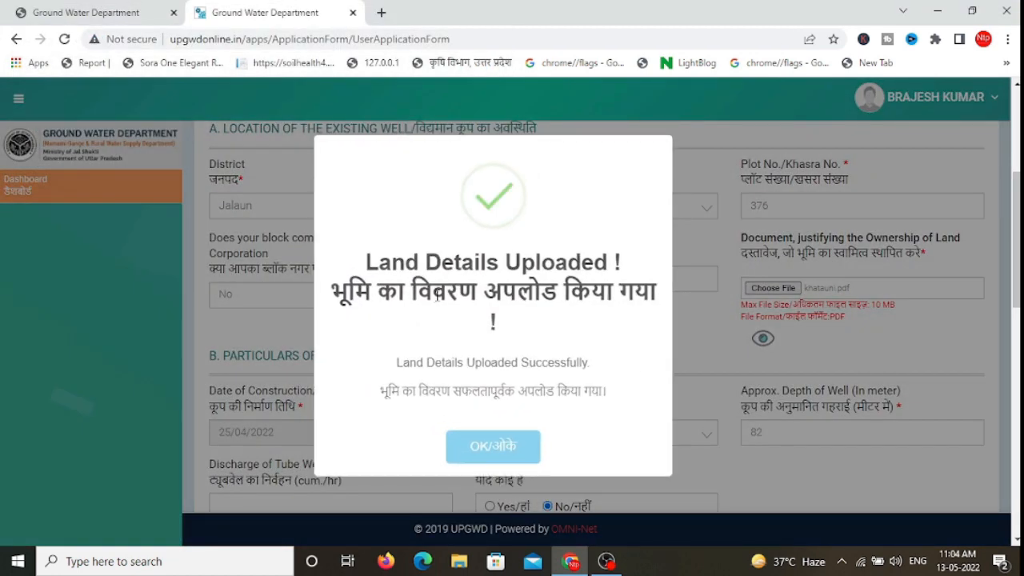
click(505, 445)
scroll(828, 255, down, 2)
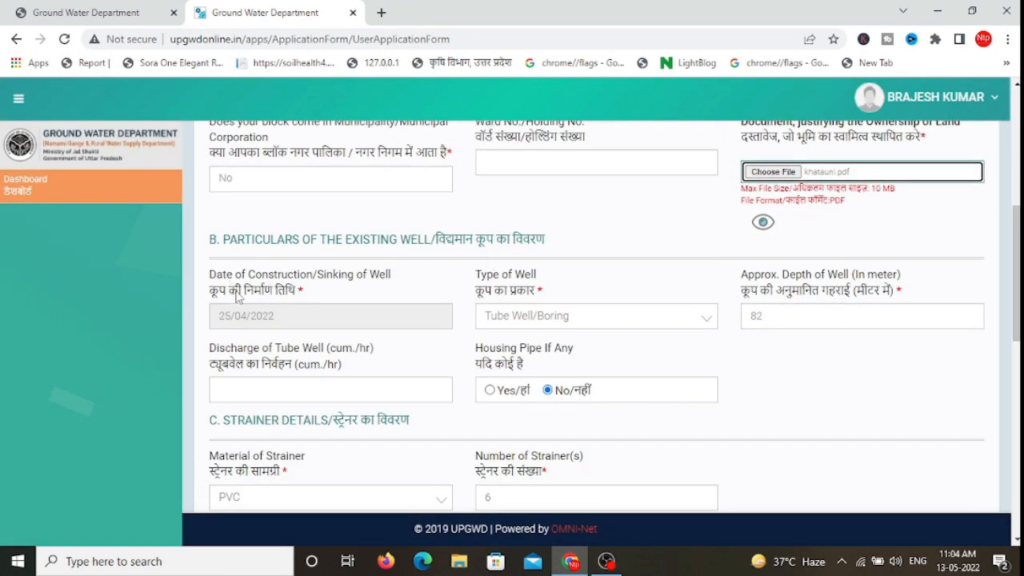
scroll(310, 302, down, 1)
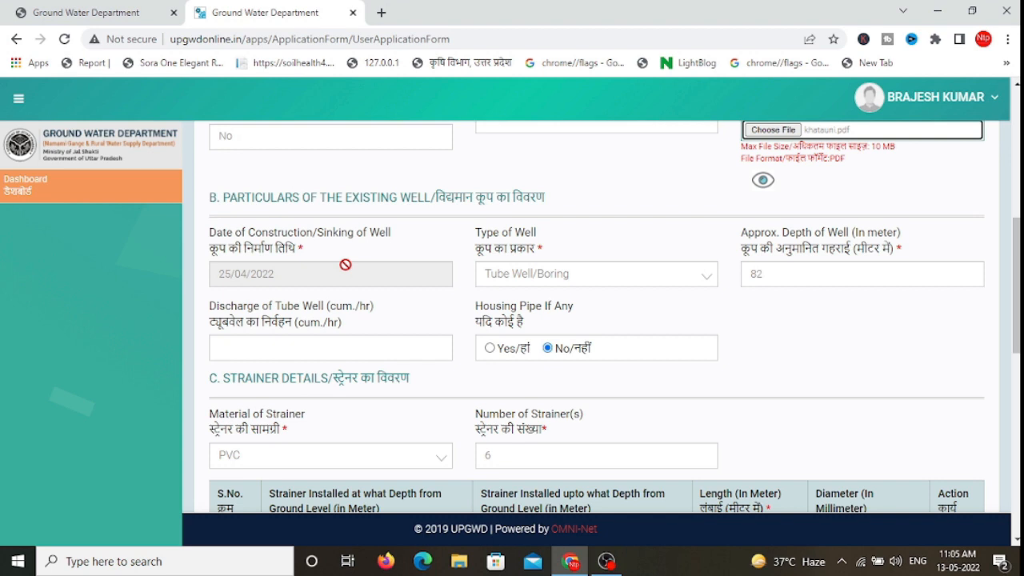
click(524, 280)
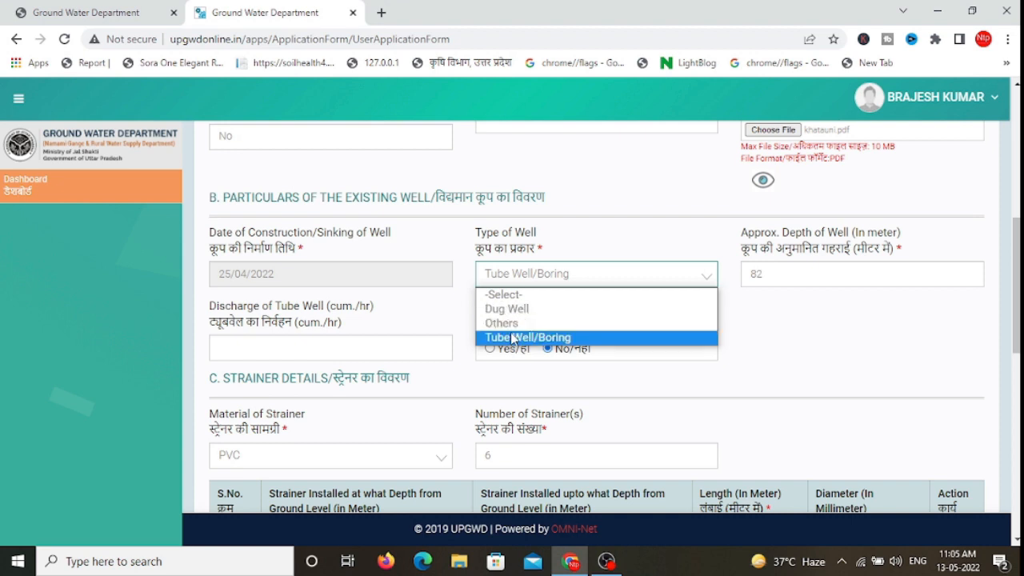
click(512, 337)
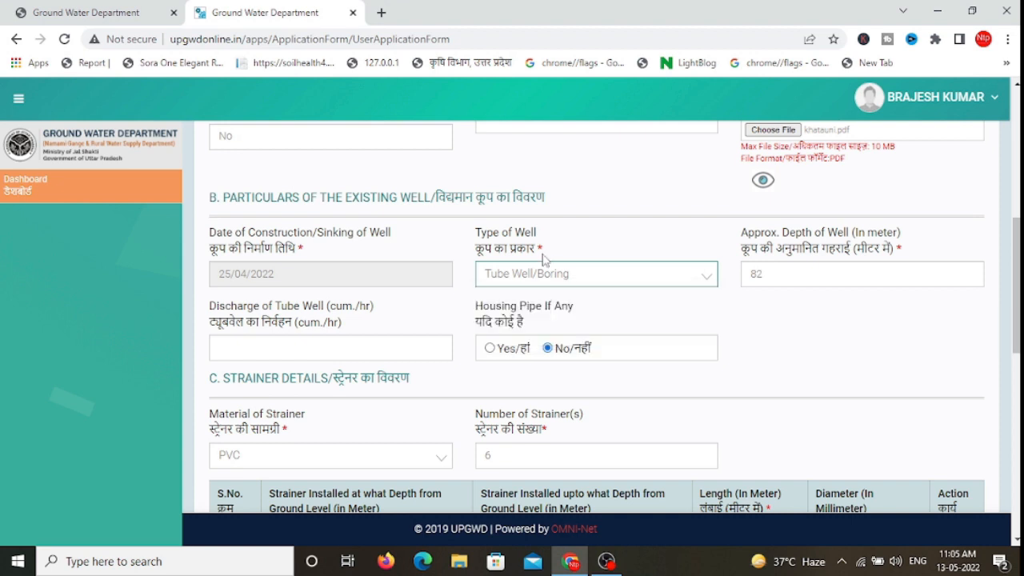
click(551, 280)
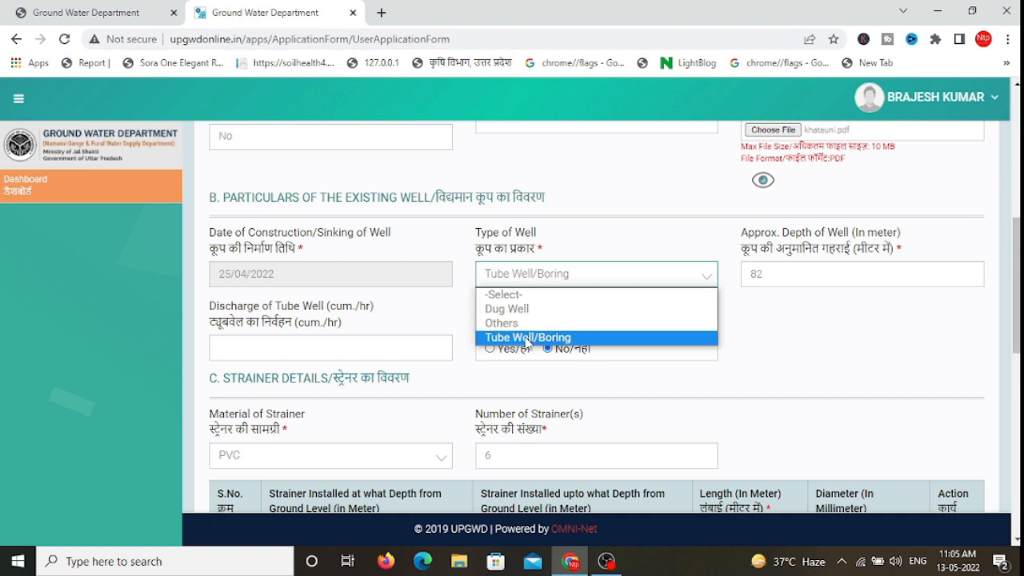
click(552, 280)
click(528, 280)
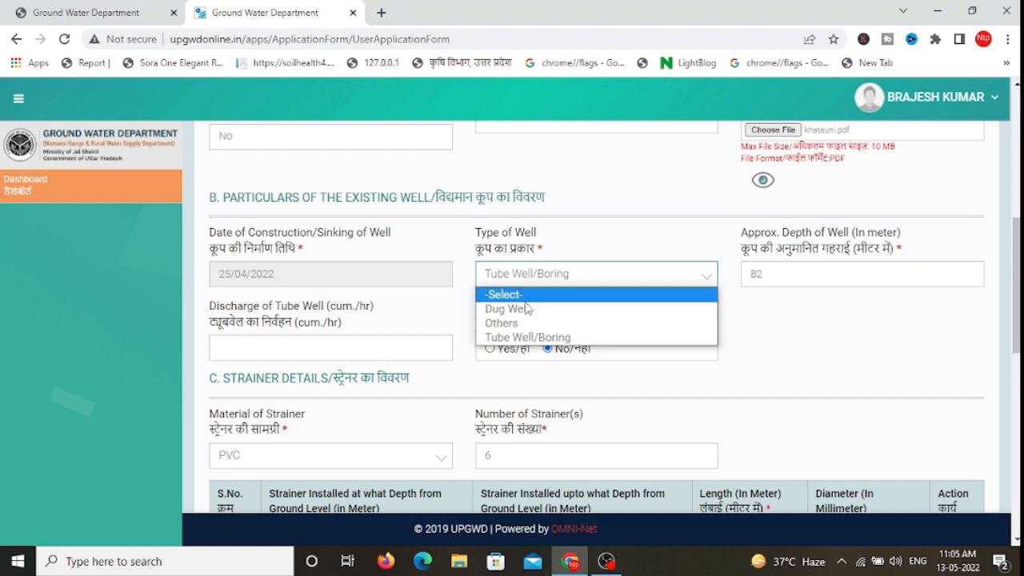
click(741, 308)
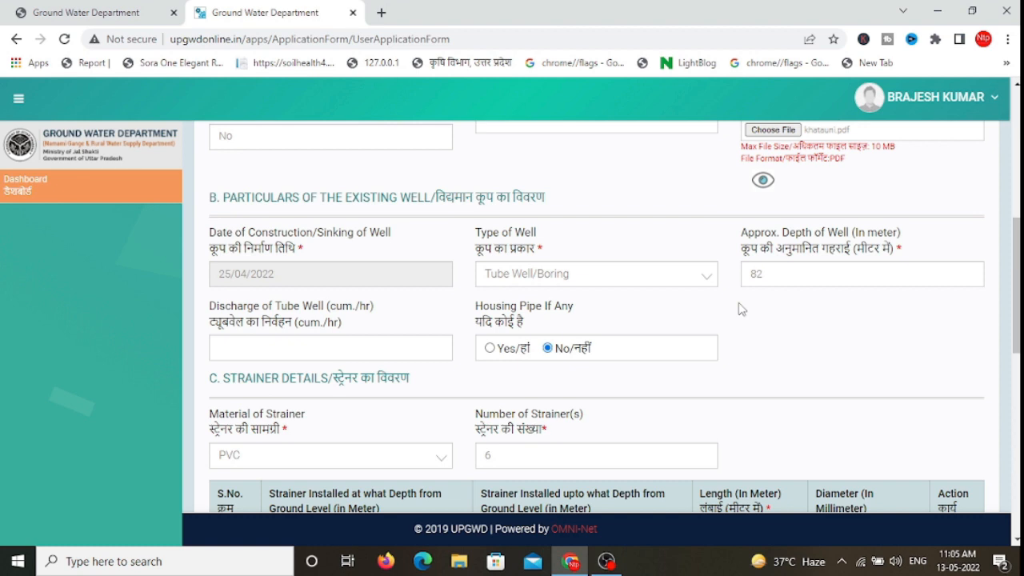
drag(1016, 259, 1017, 271)
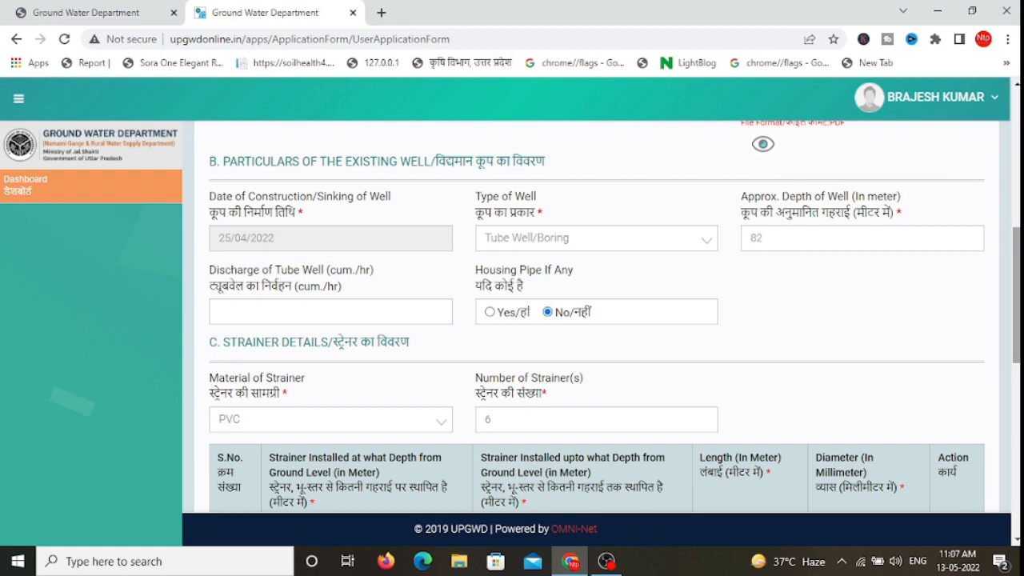
scroll(614, 316, down, 1)
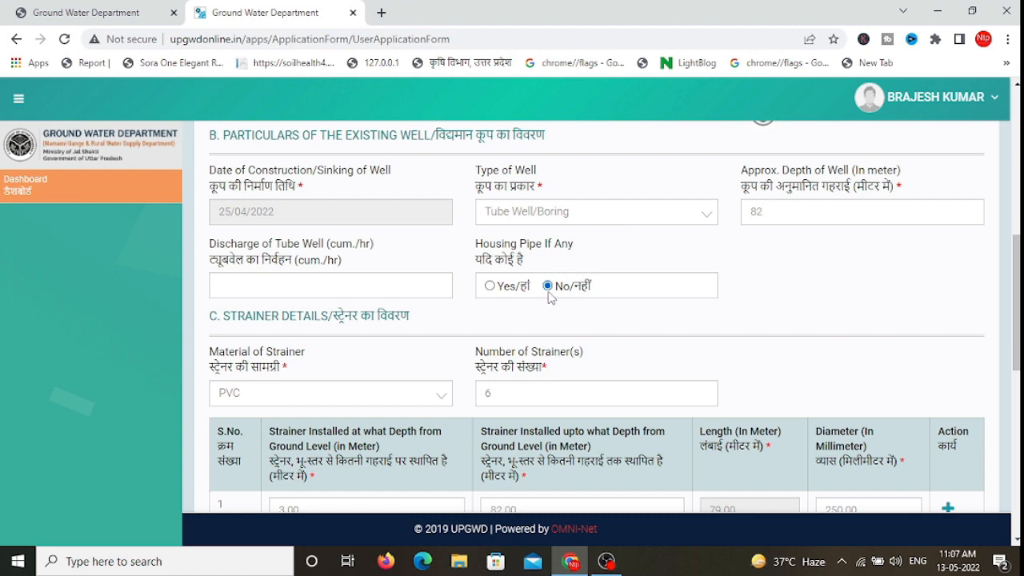
scroll(614, 316, down, 1)
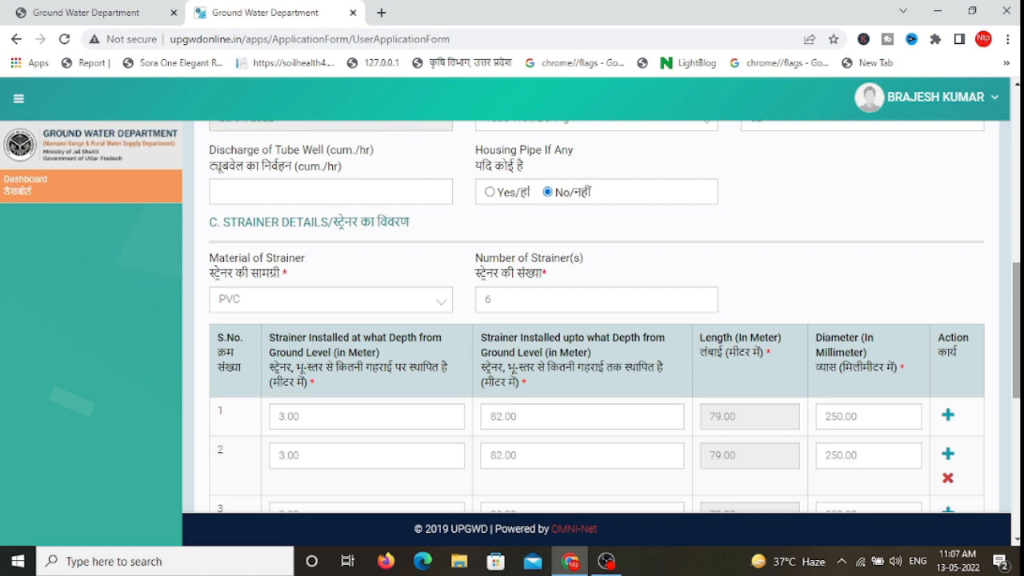
scroll(596, 320, down, 1)
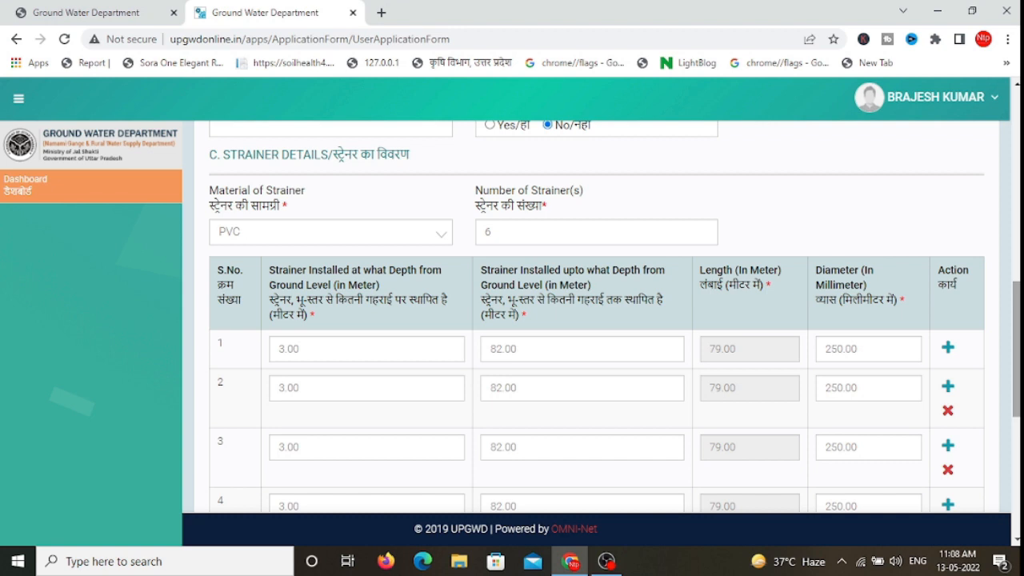
click(355, 240)
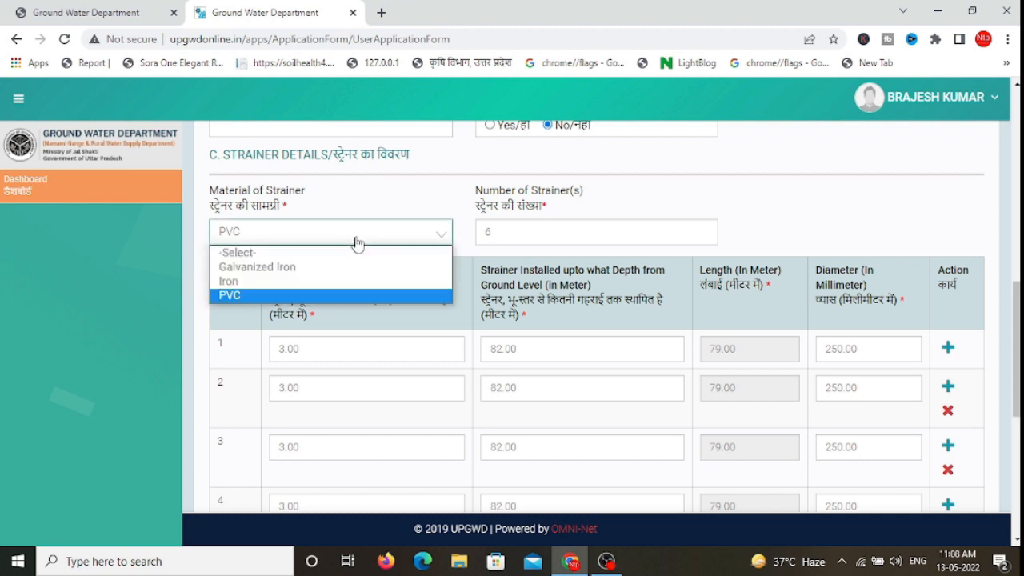
click(231, 294)
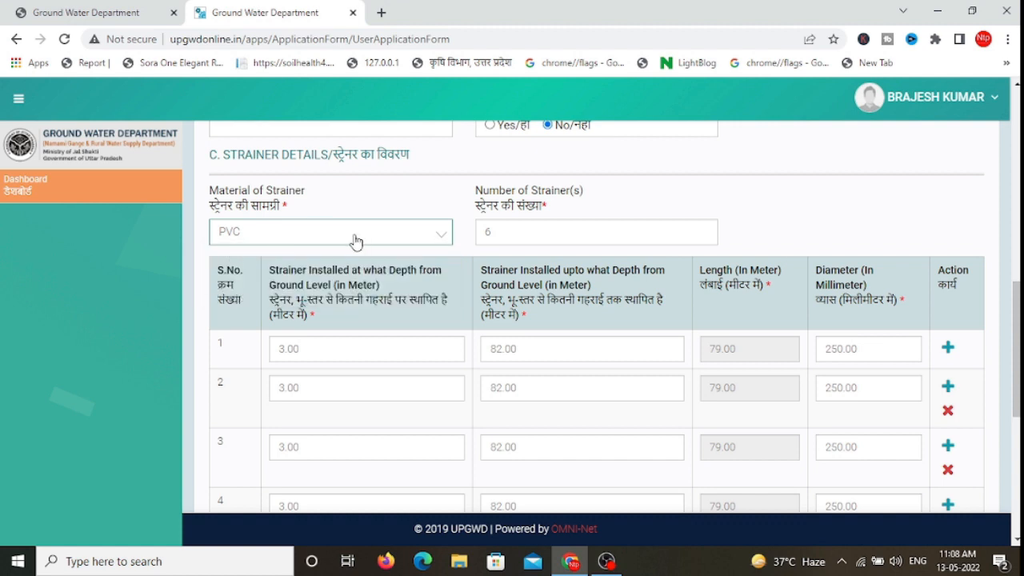
click(523, 232)
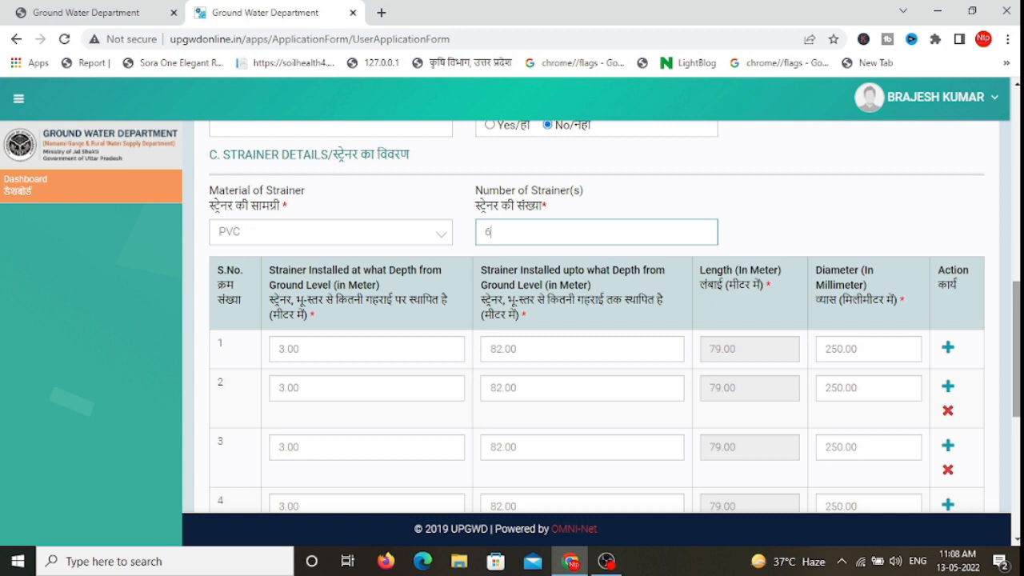
scroll(596, 320, down, 1)
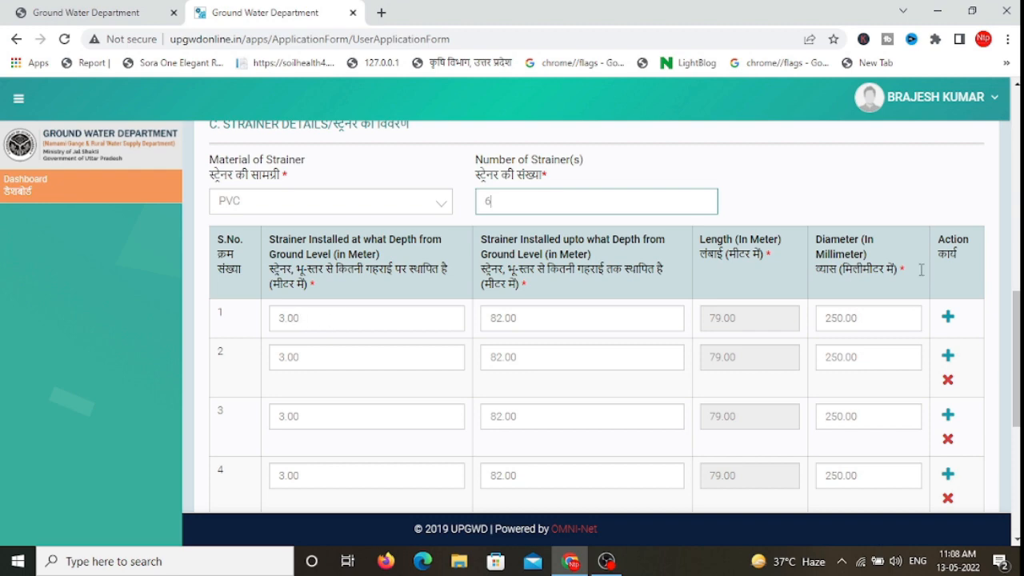
scroll(1016, 360, down, 1)
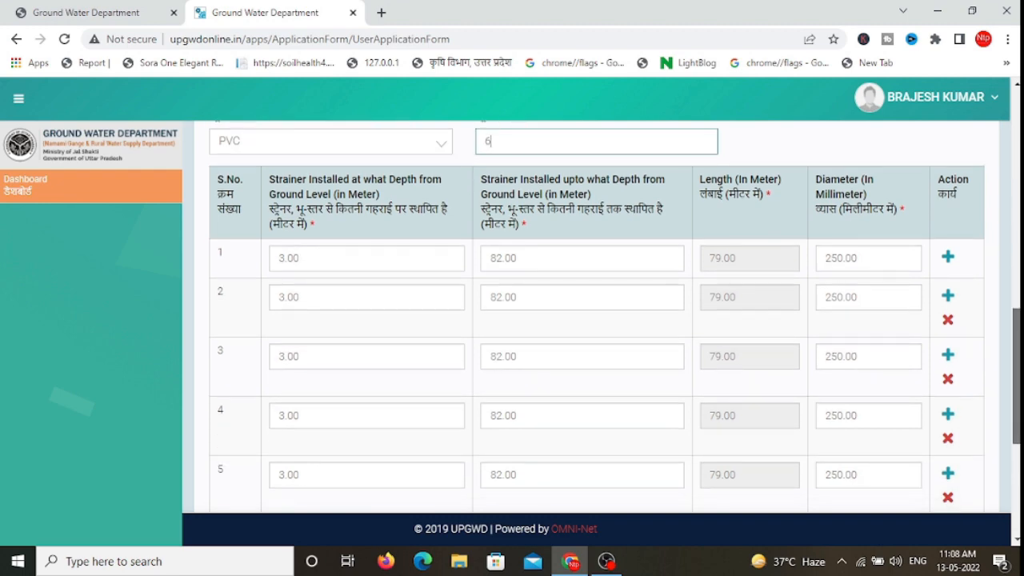
scroll(1015, 360, up, 1)
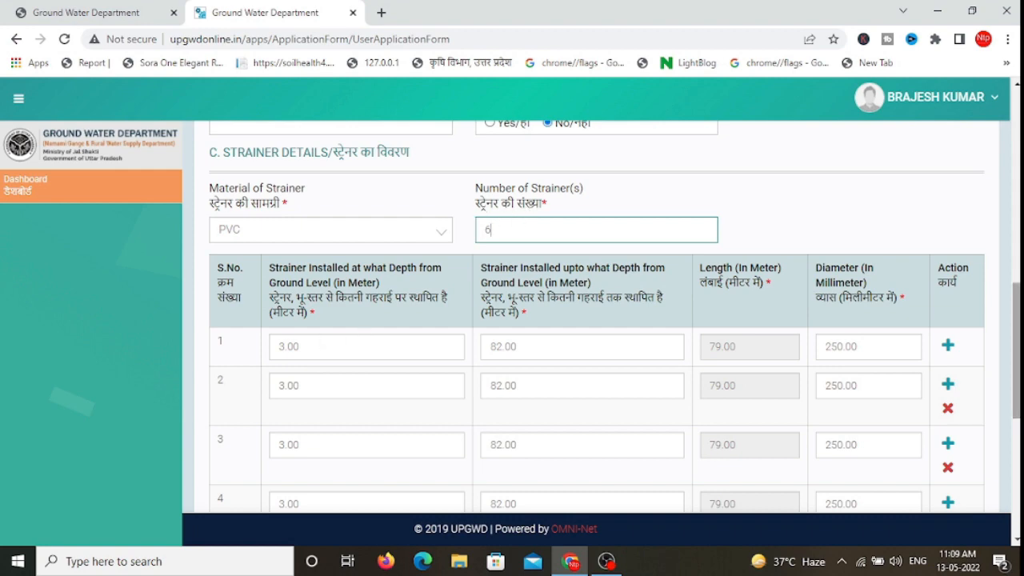
scroll(320, 338, down, 2)
scroll(332, 423, up, 2)
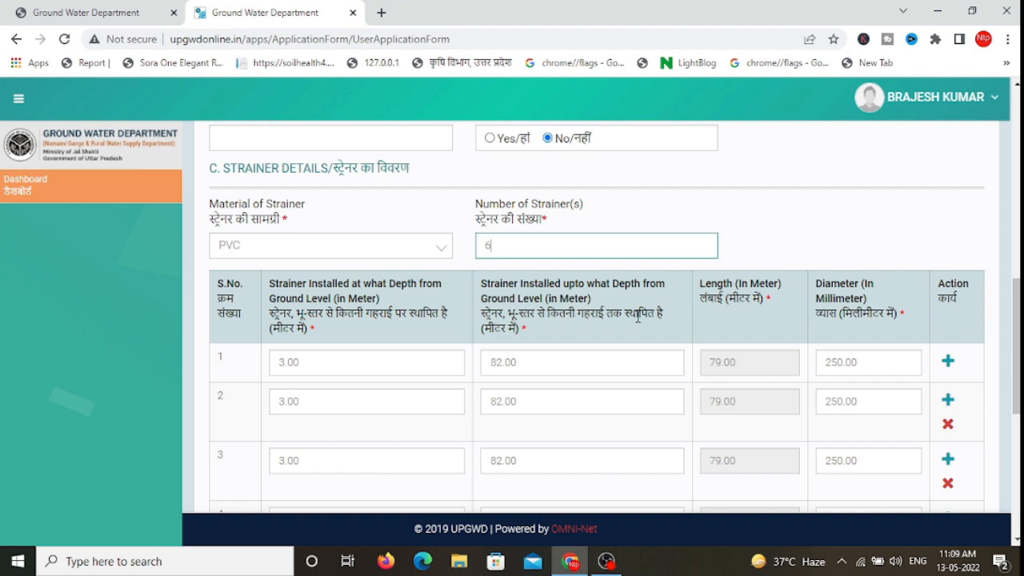
Step: Replace the installed-upto depths of strainer rows 1–3 with 64, 67 and 70 m
scroll(559, 320, down, 1)
double_click(485, 304)
text(61)
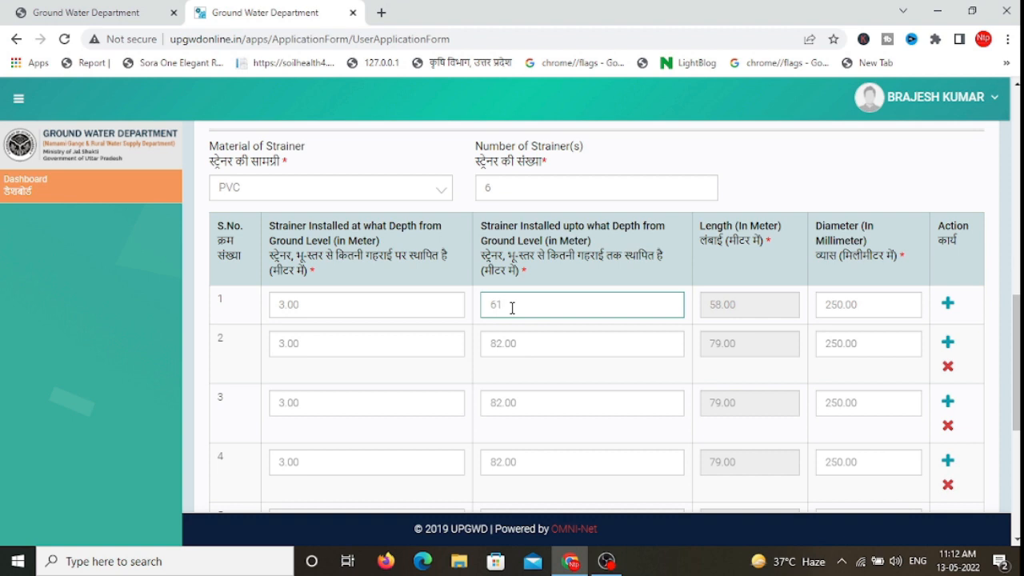
key(BackSpace)
text(4)
drag(520, 346, 486, 342)
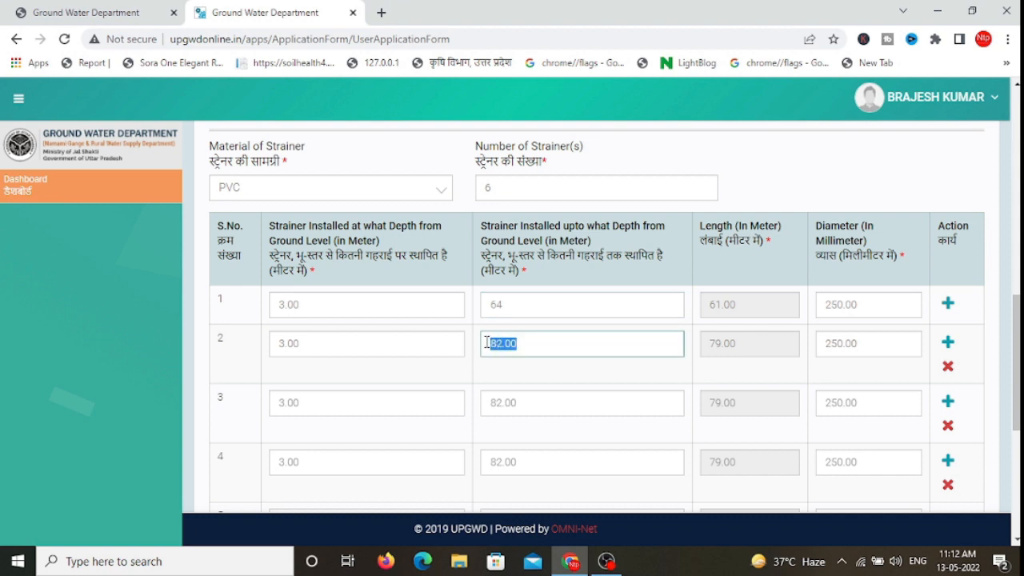
text(67)
drag(580, 402, 489, 402)
text(70)
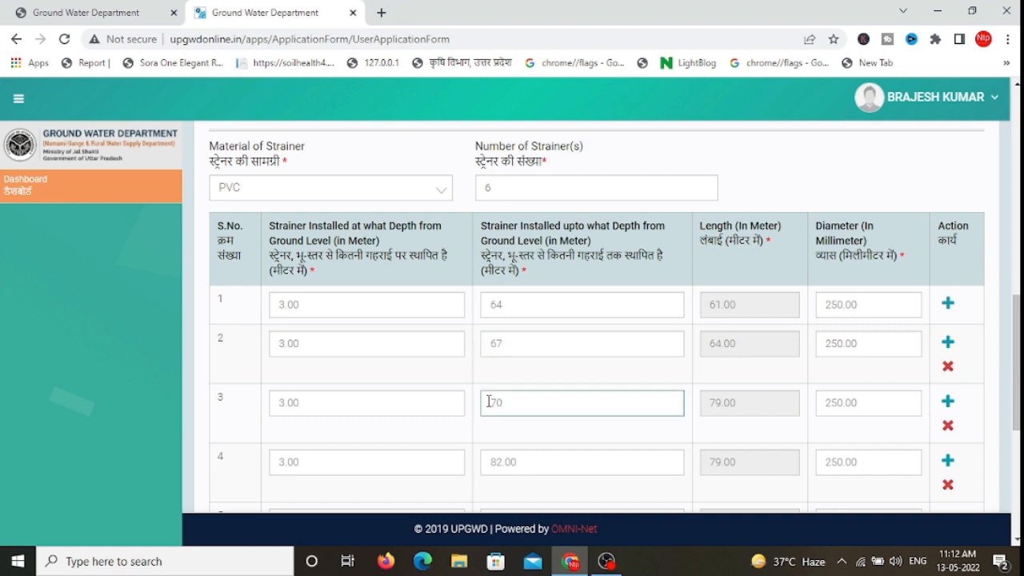
Step: Set the installed-upto depths of strainer rows 4–6 to 73, 76 and 79 m
drag(526, 464, 487, 466)
text(73)
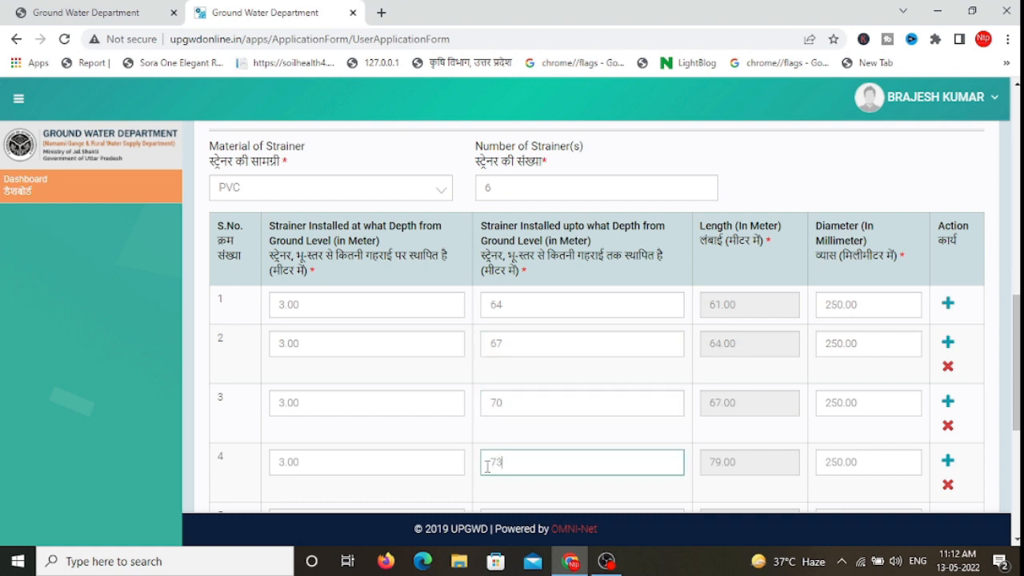
scroll(521, 336, down, 2)
drag(521, 336, 483, 336)
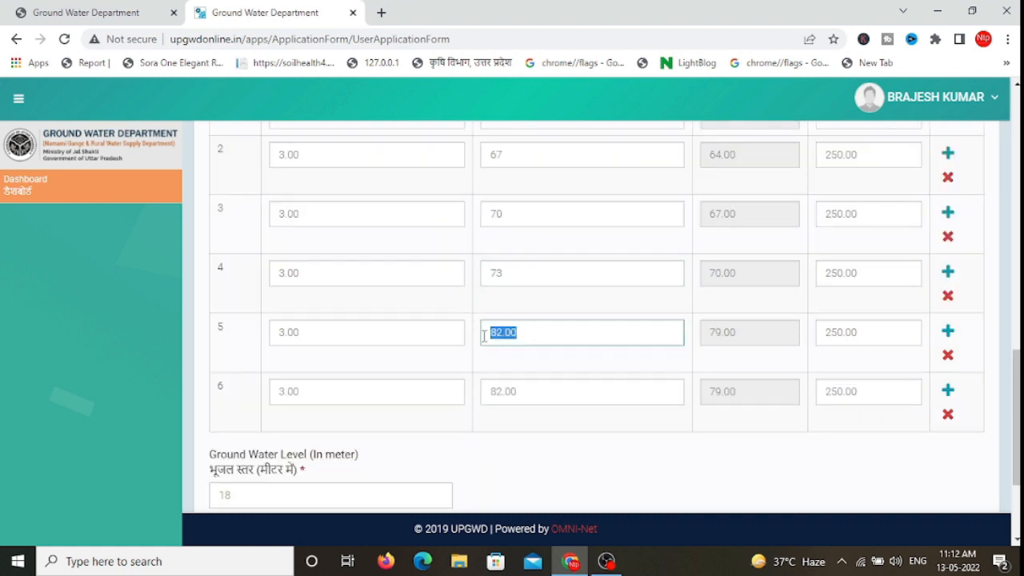
text(76)
drag(524, 391, 489, 391)
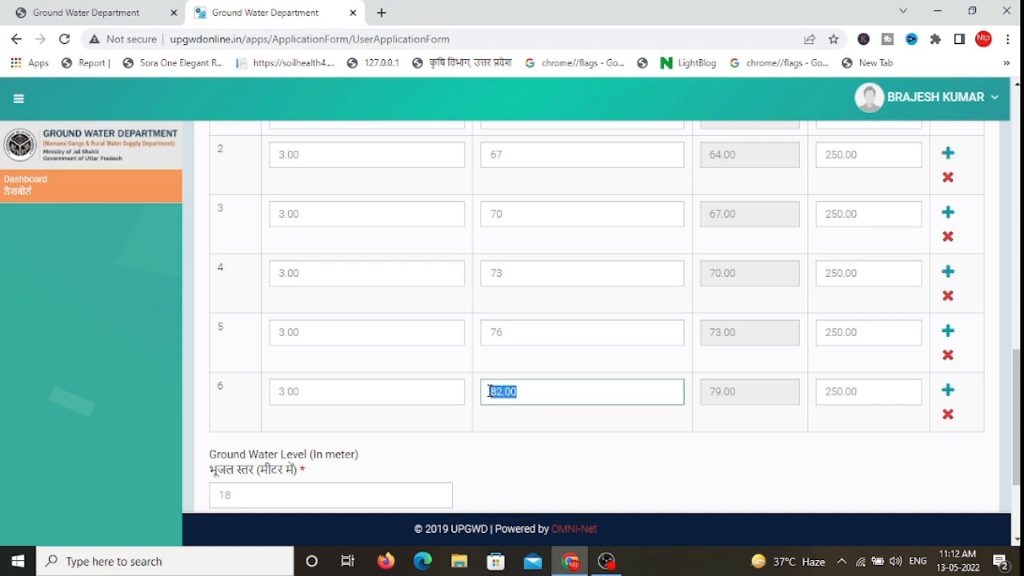
text(79)
click(710, 418)
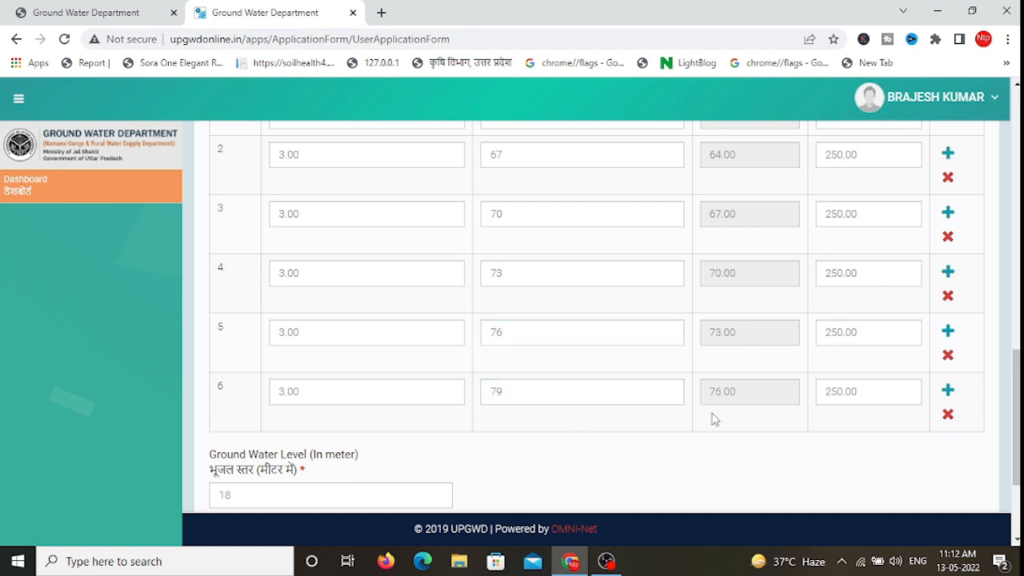
Step: Review the six entered strainer depths, then save the strainer details with Save and Next
scroll(558, 297, up, 3)
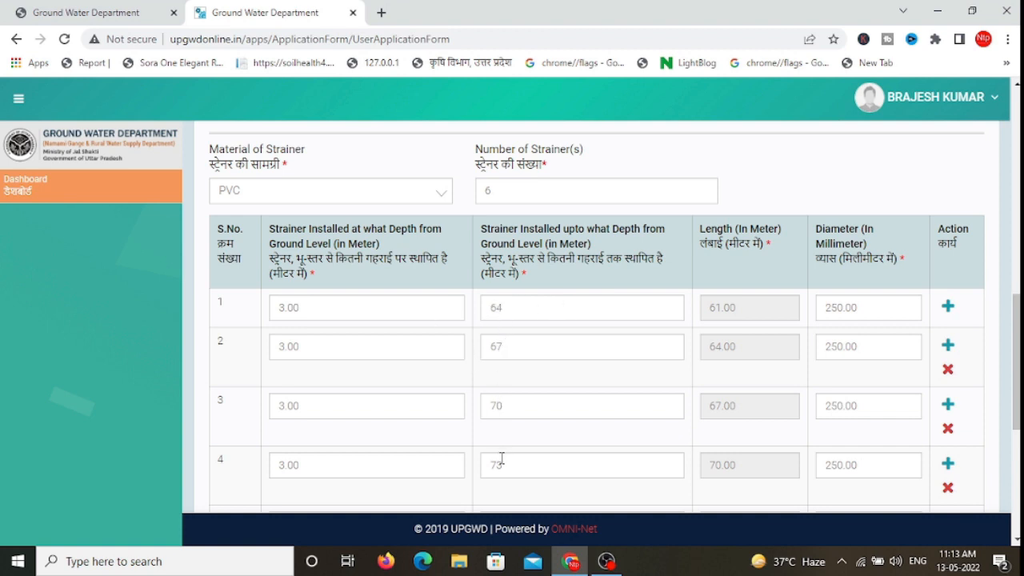
scroll(502, 457, down, 1)
scroll(661, 203, down, 2)
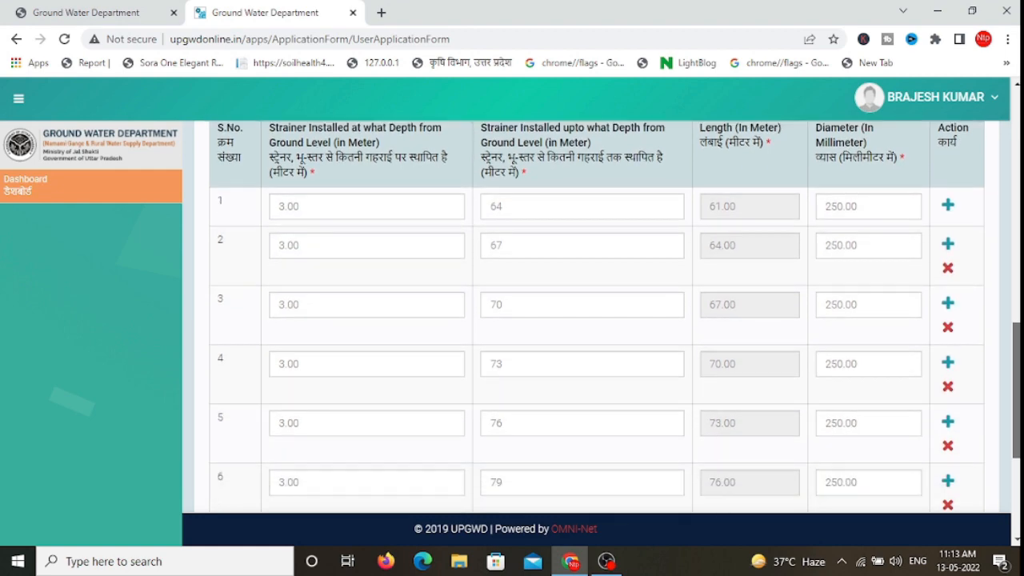
scroll(785, 211, up, 1)
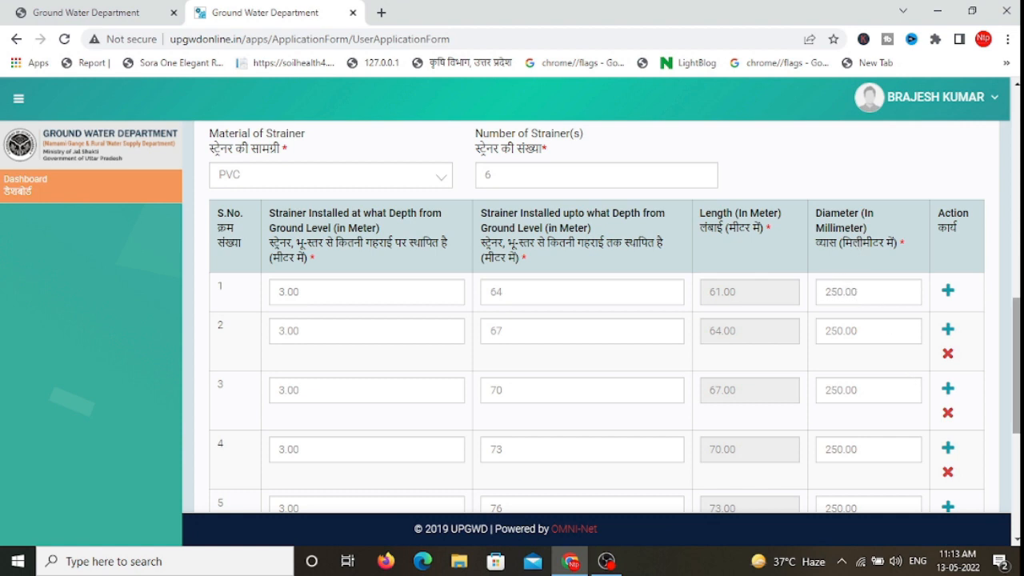
scroll(545, 226, down, 1)
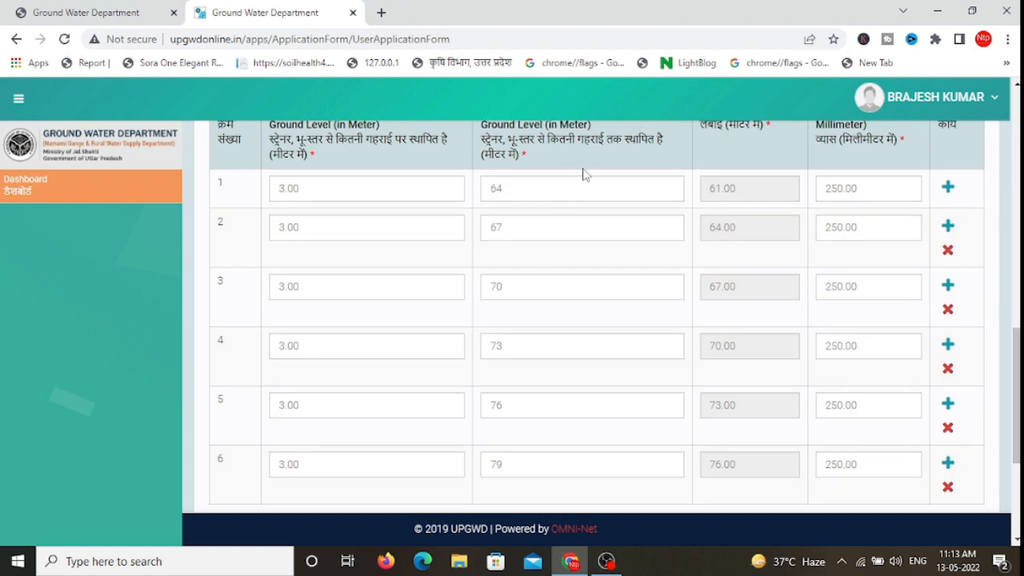
scroll(587, 174, up, 1)
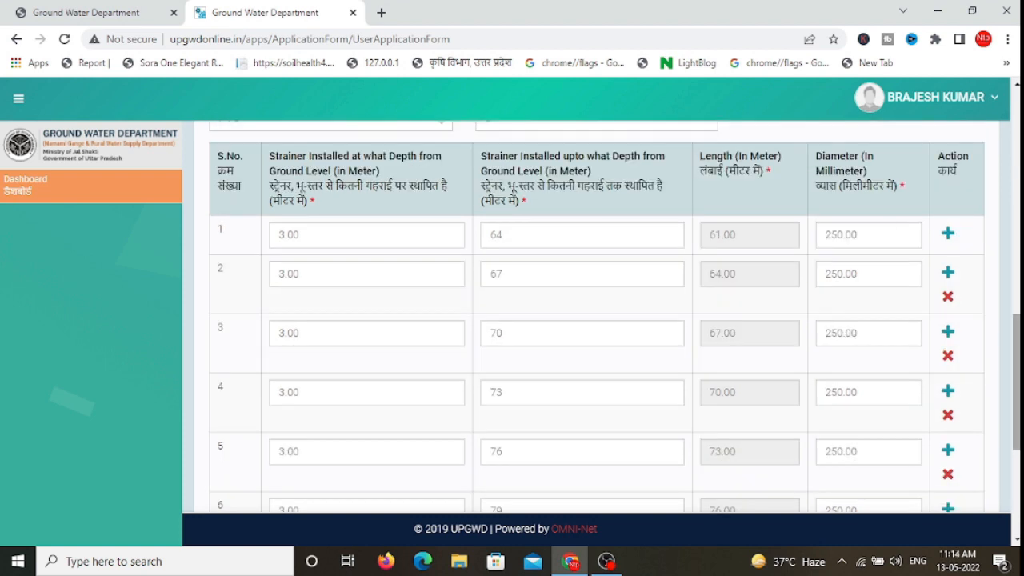
drag(1017, 333, 1018, 290)
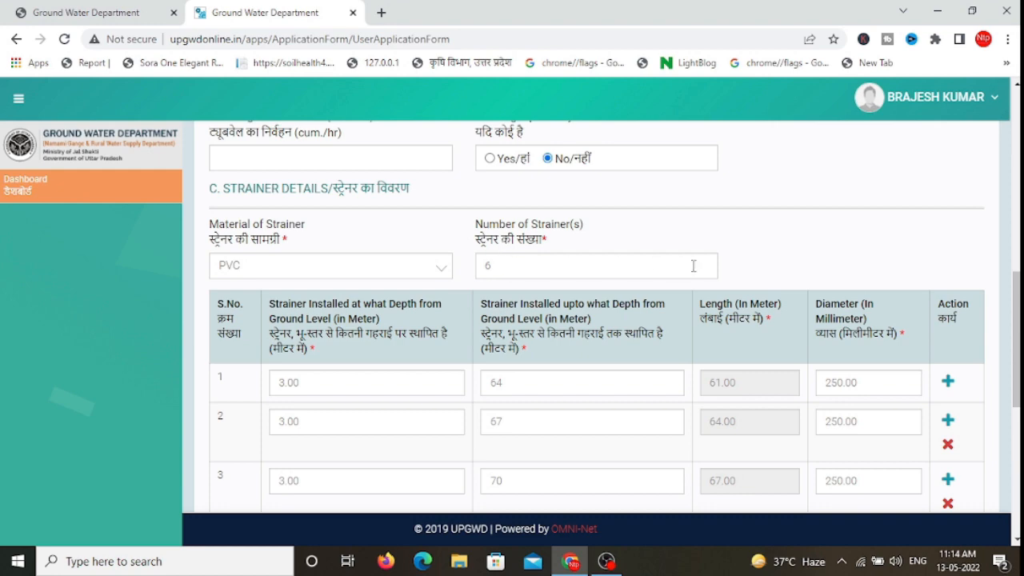
scroll(693, 264, down, 2)
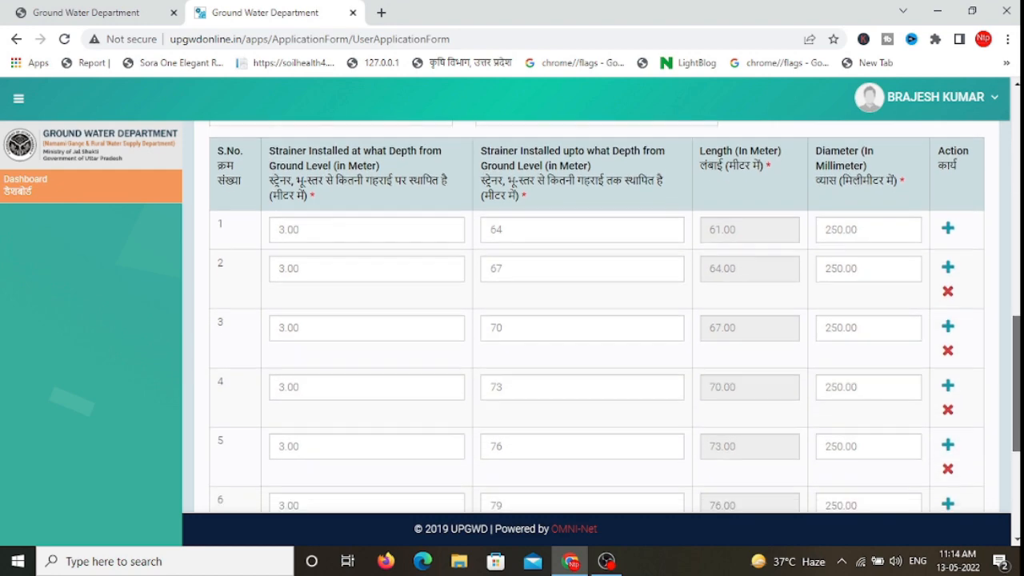
click(512, 233)
click(506, 275)
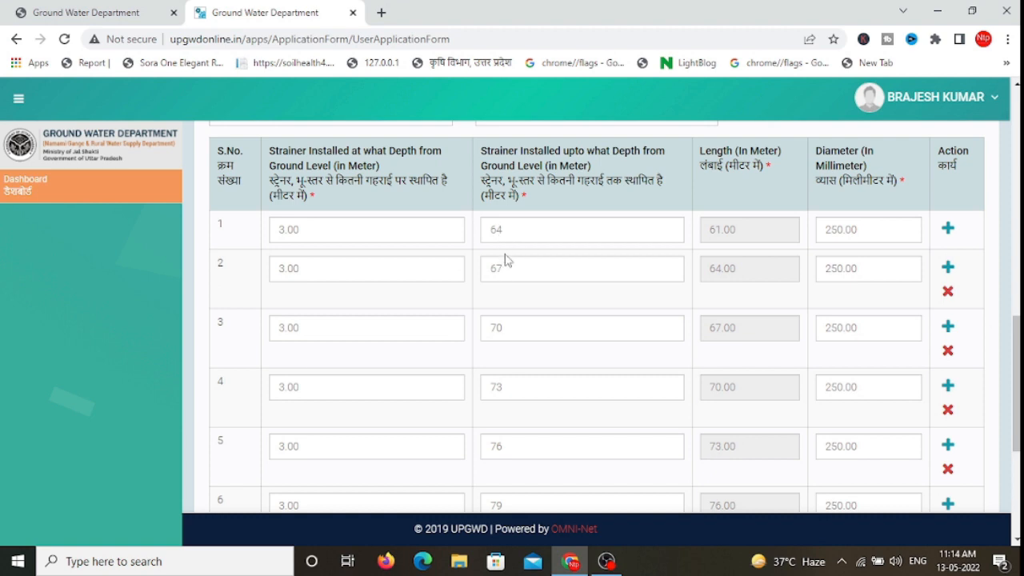
scroll(1015, 384, down, 1)
scroll(1015, 384, down, 1)
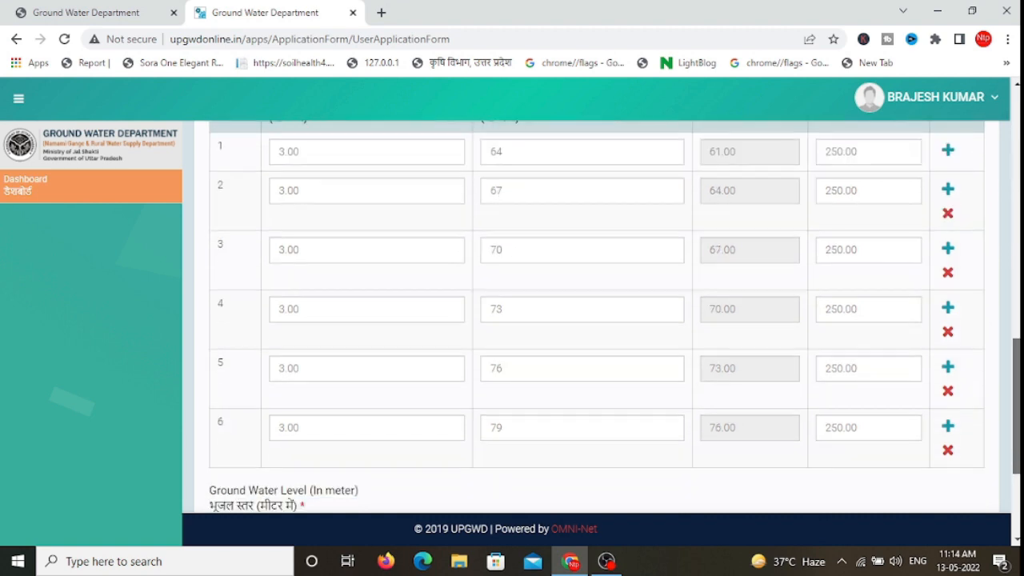
scroll(596, 316, down, 2)
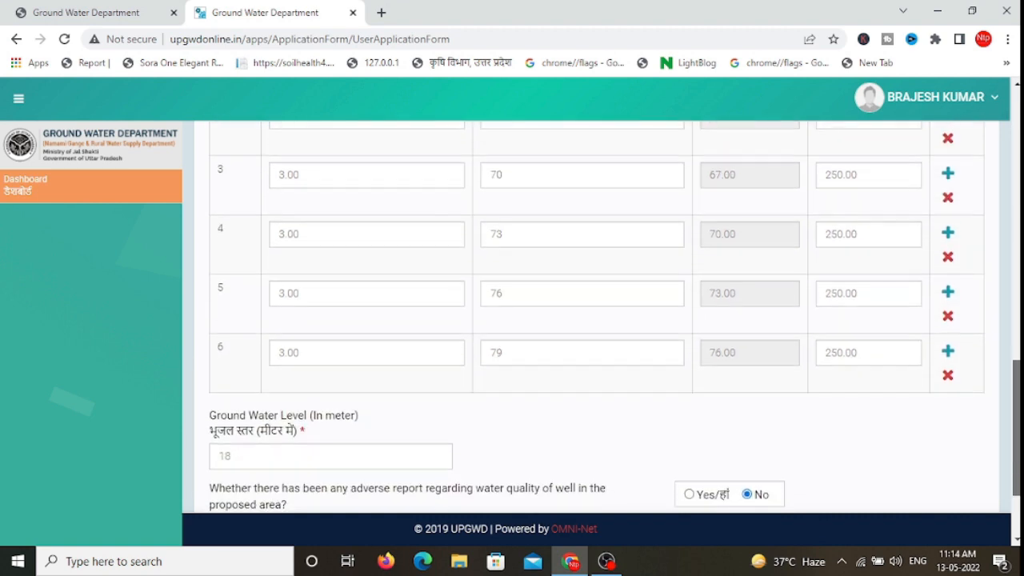
drag(1016, 407, 955, 410)
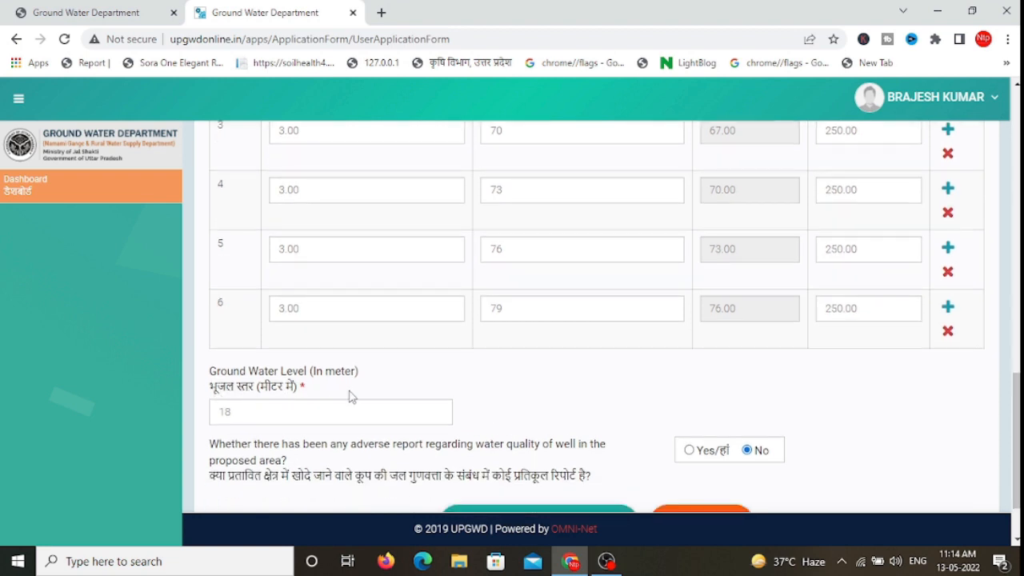
scroll(356, 436, up, 2)
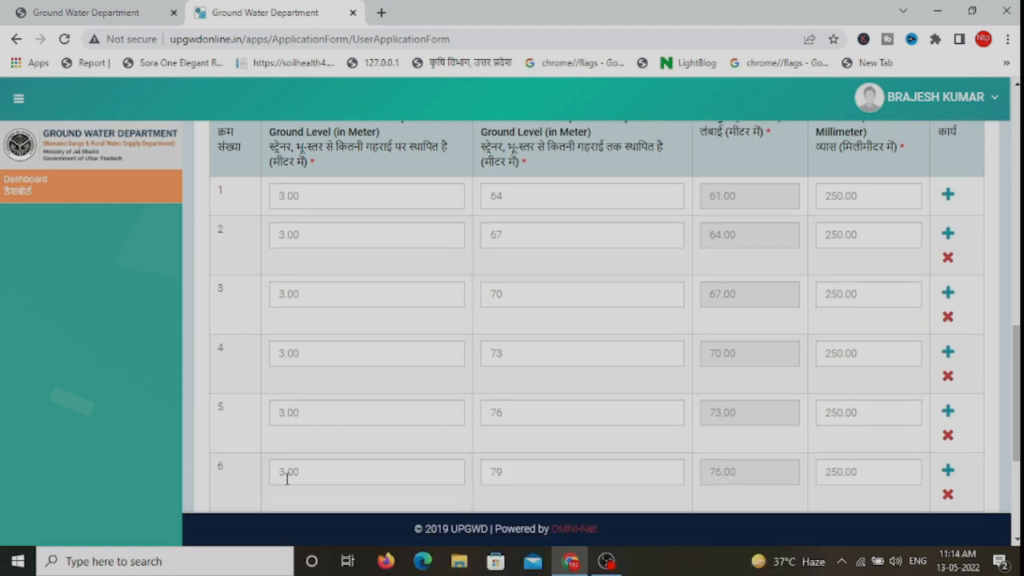
scroll(288, 478, down, 1)
scroll(560, 444, down, 2)
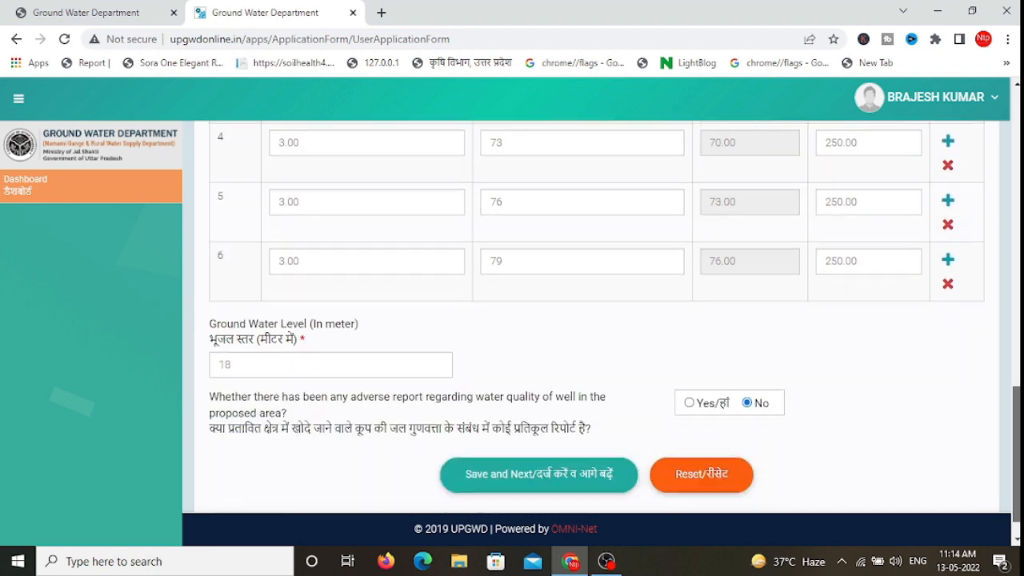
click(505, 453)
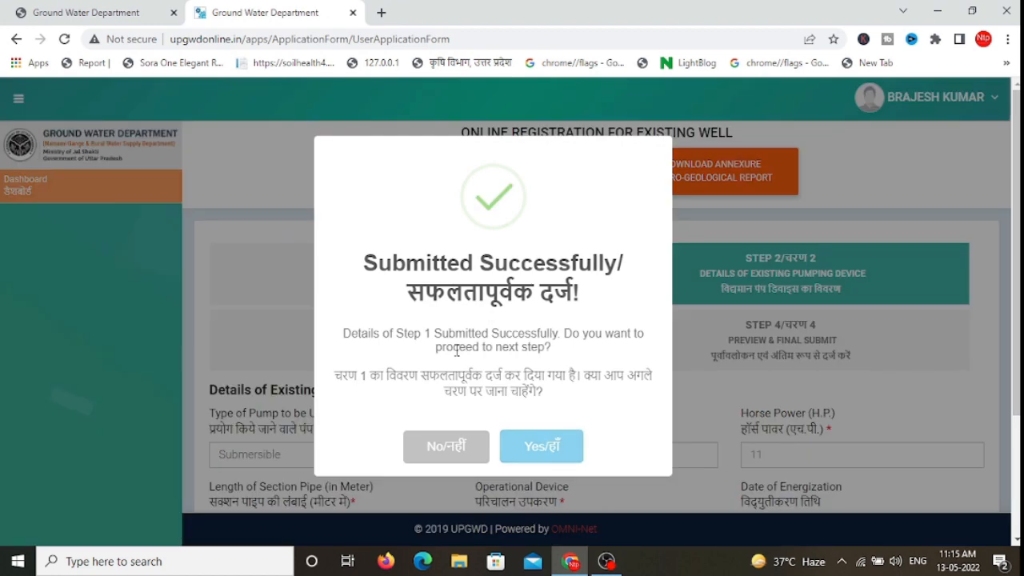
Step: Confirm Yes in the Submitted Successfully dialog to reach Step 2
click(542, 445)
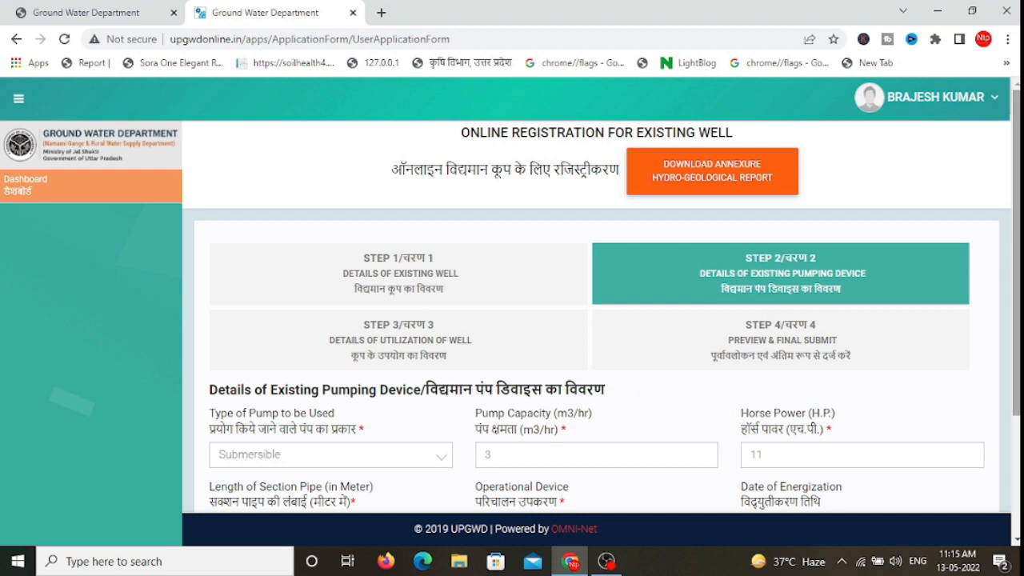
Step: Keep Submersible as the pump type and re-enter a pump capacity of 3
scroll(596, 320, down, 1)
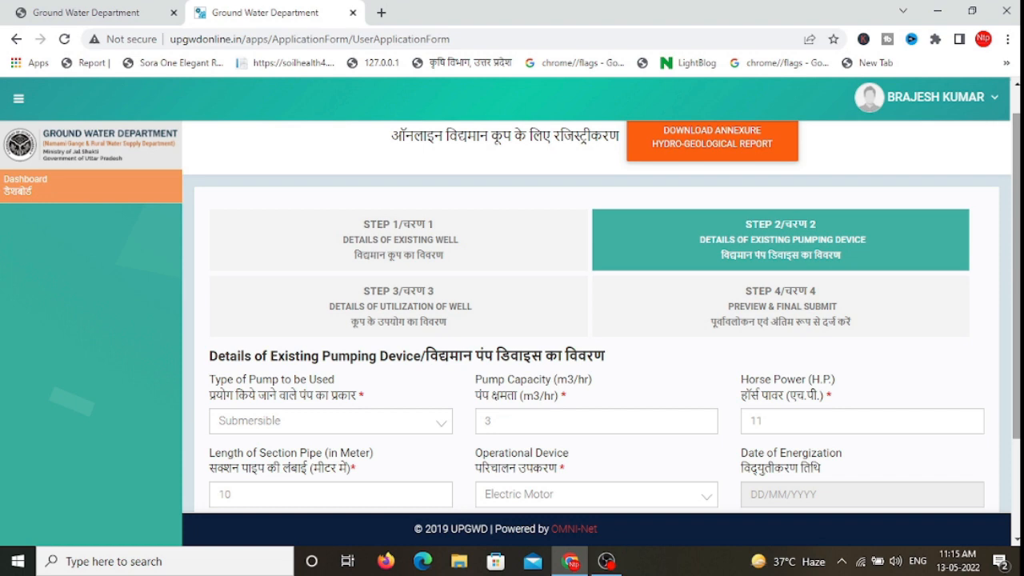
scroll(251, 261, down, 1)
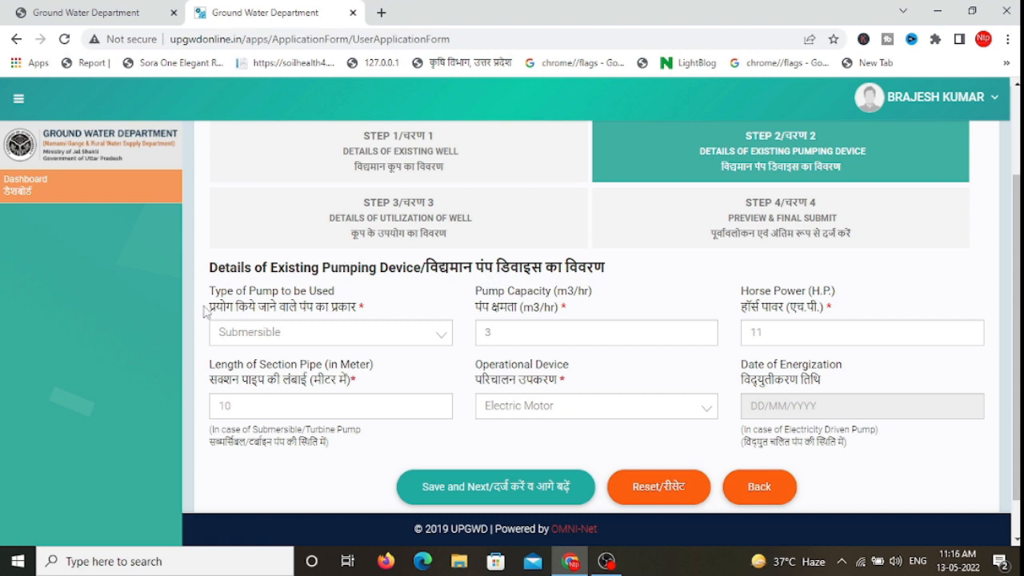
click(255, 336)
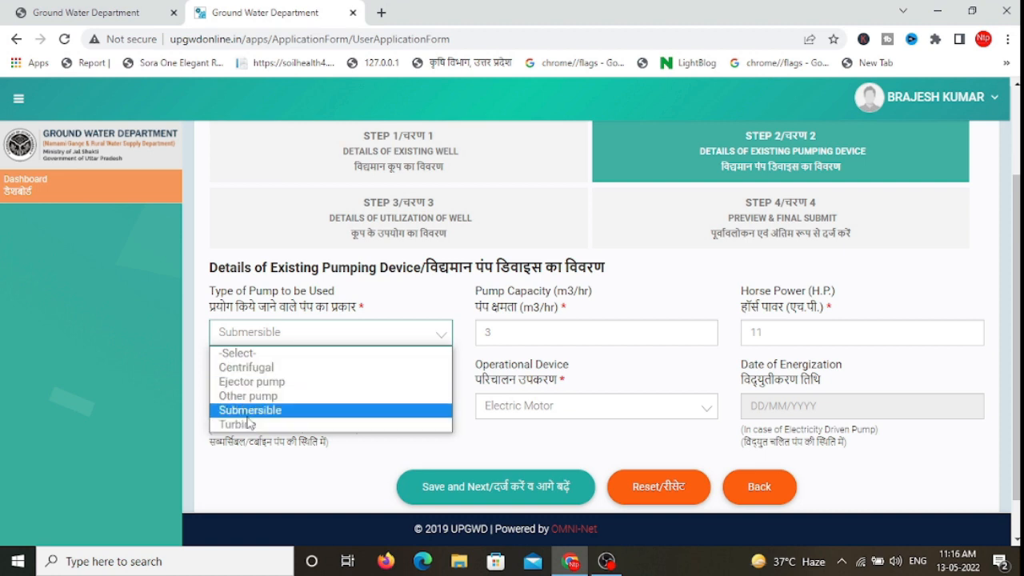
click(247, 421)
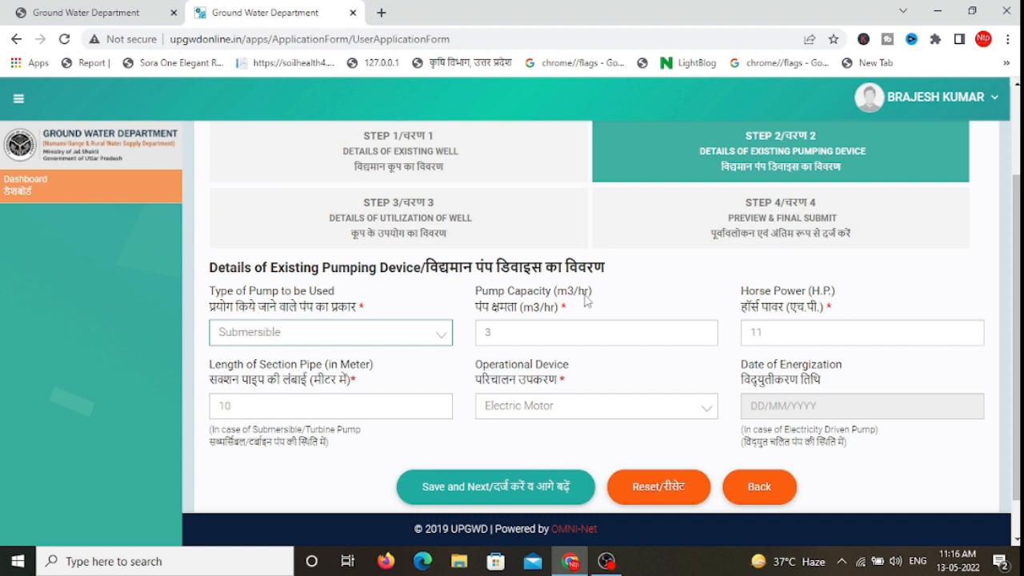
click(527, 330)
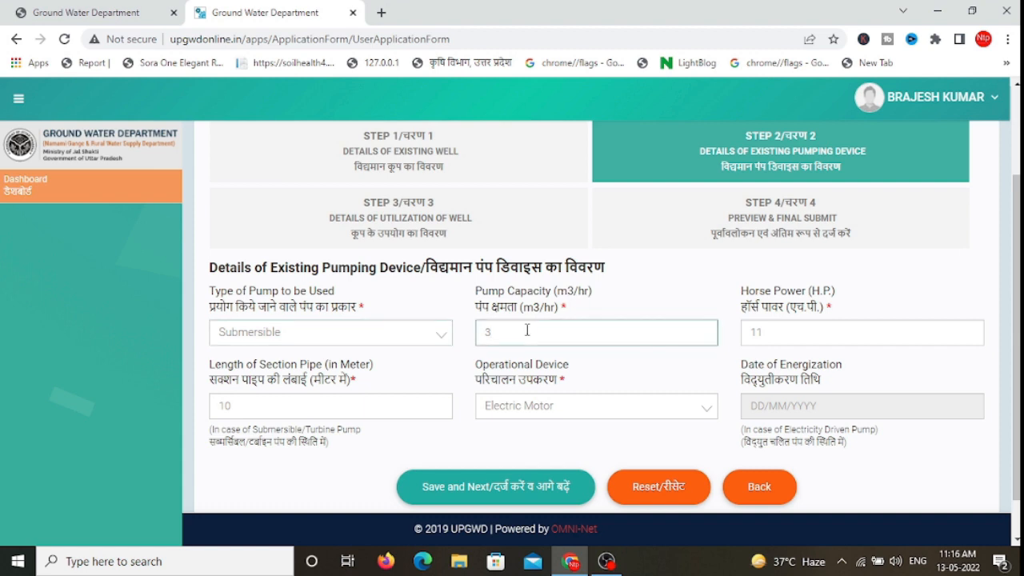
key(BackSpace)
text(3)
click(768, 339)
Step: Change the section pipe length from 10 to 5 m, keep Electric Motor, and save Step 2
scroll(768, 339, down, 1)
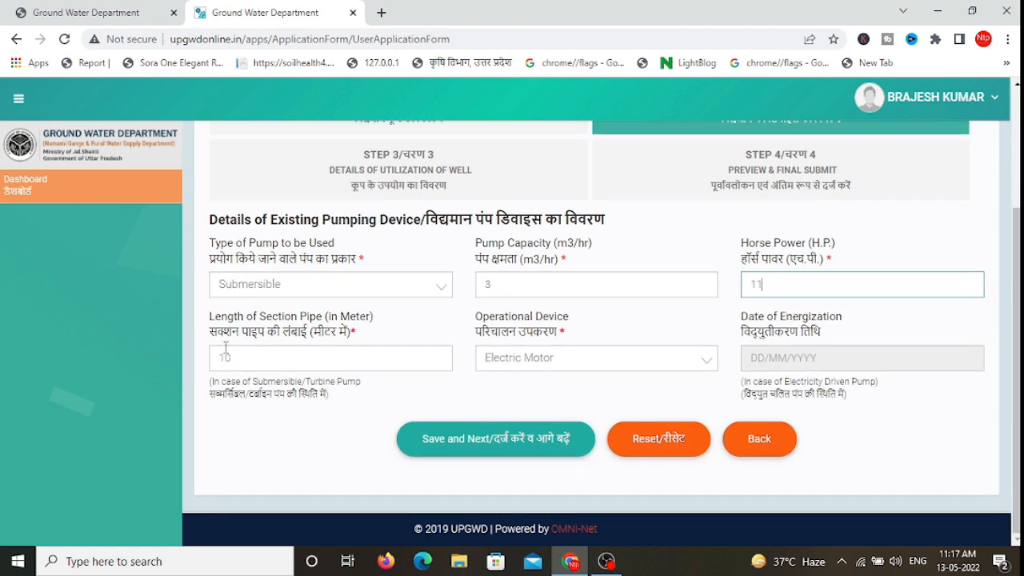
click(284, 358)
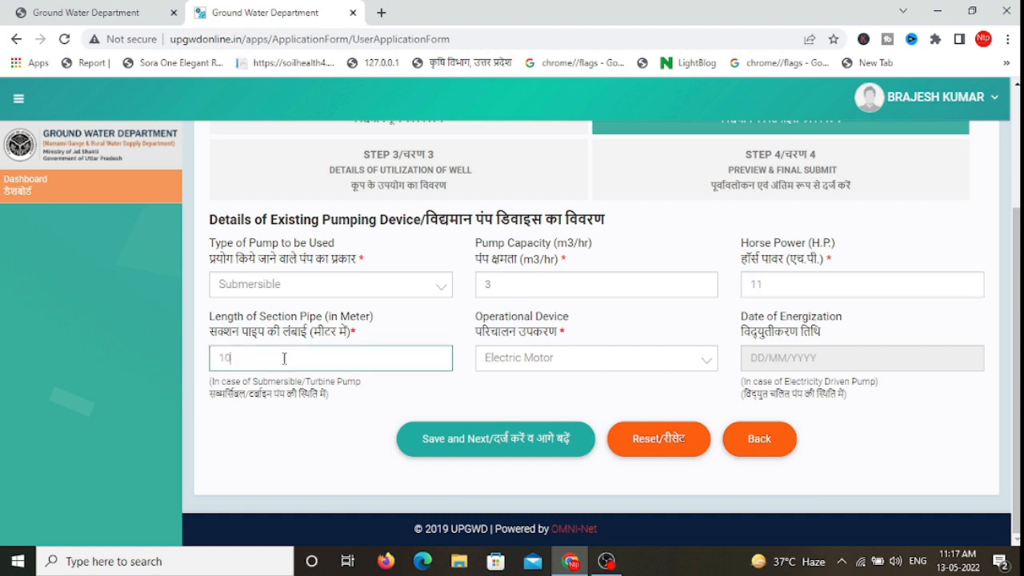
key(BackSpace)
key(BackSpace)
text(5)
click(520, 358)
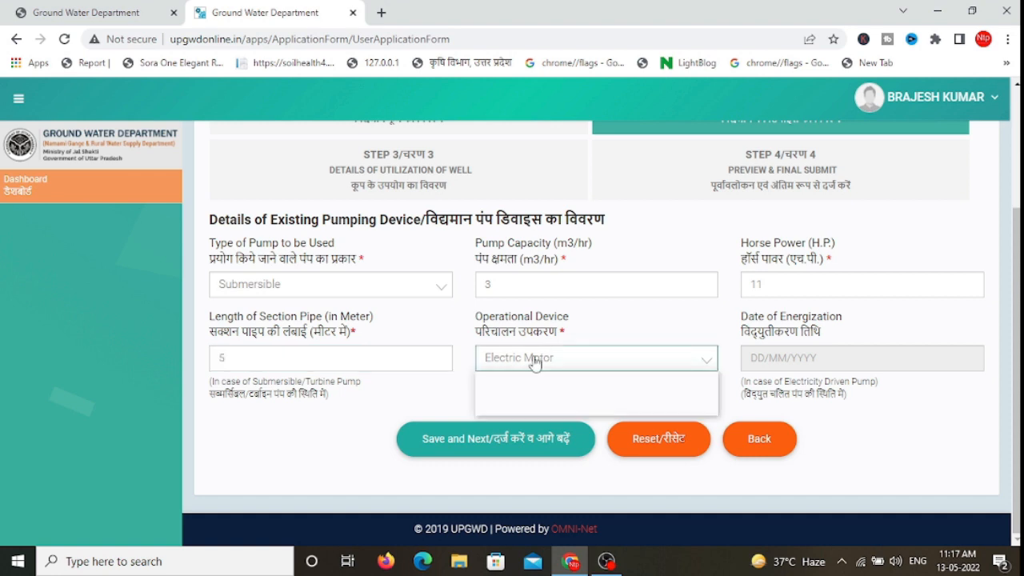
click(512, 408)
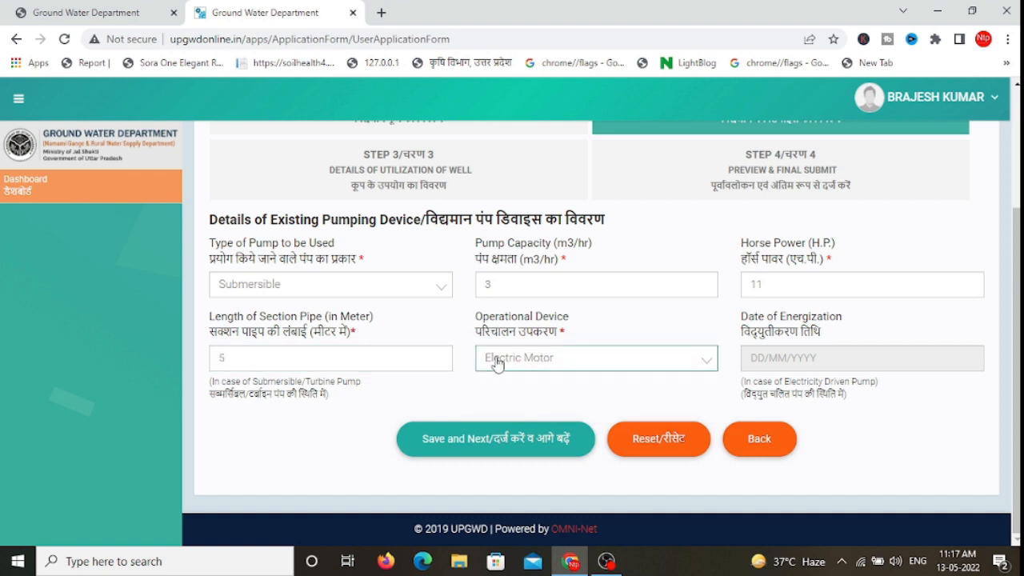
click(471, 440)
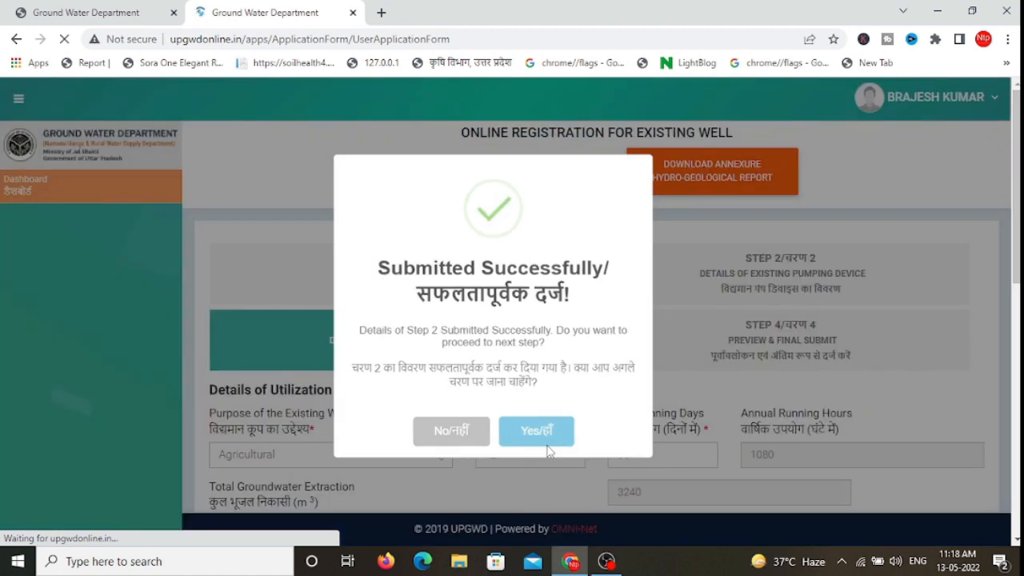
click(548, 448)
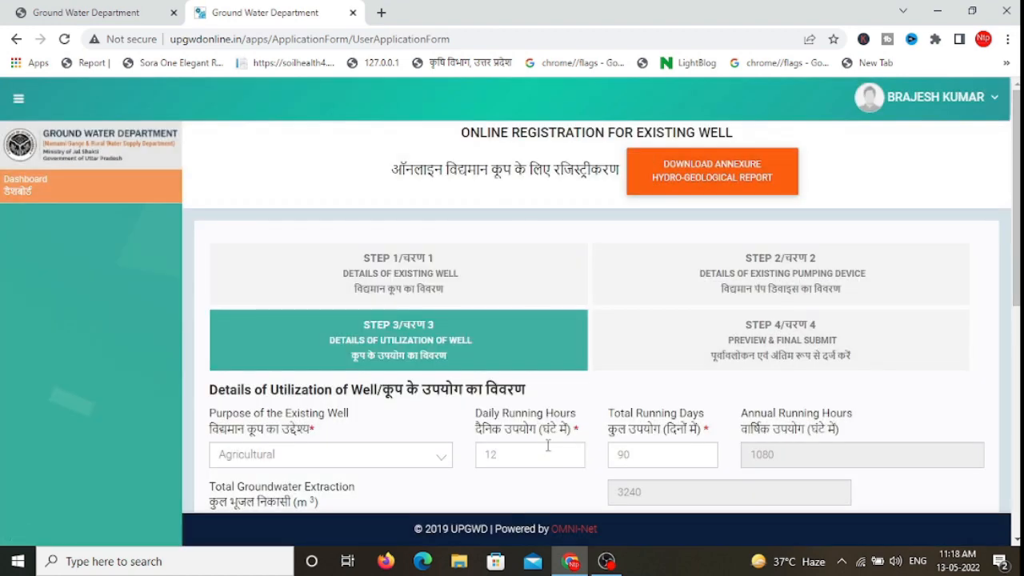
Step: Choose Agricultural as the well's purpose
scroll(497, 357, down, 2)
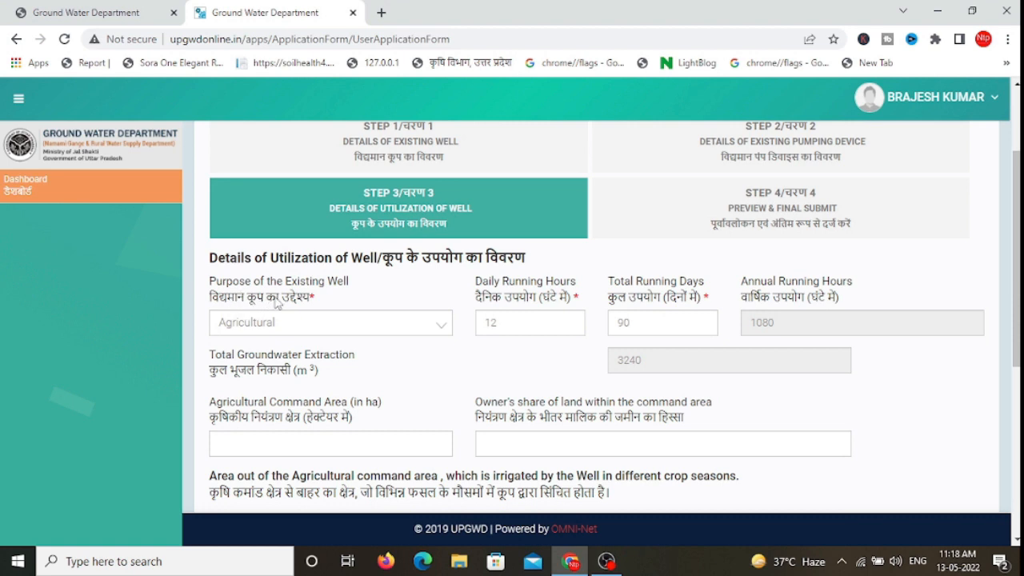
click(305, 323)
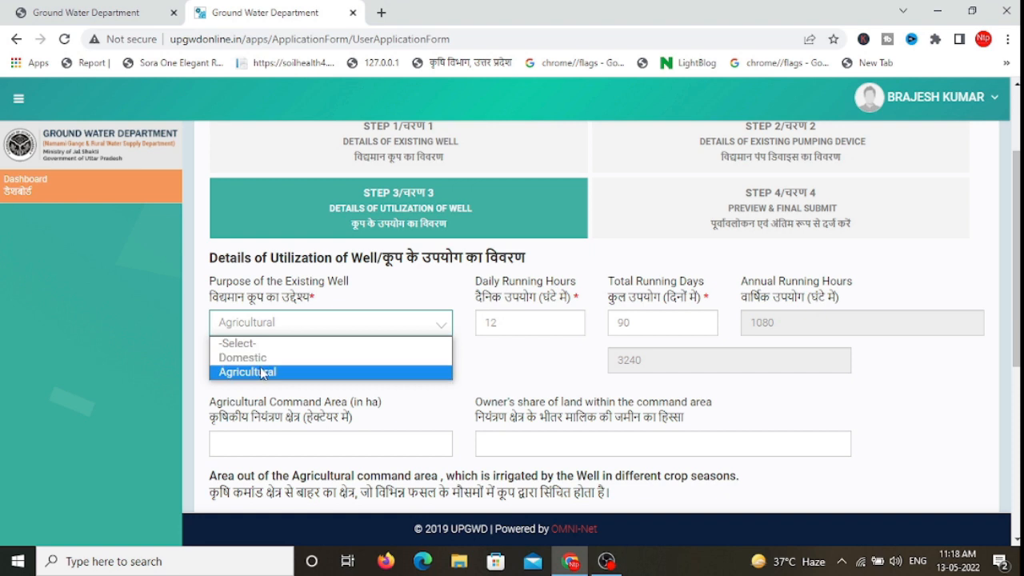
click(262, 373)
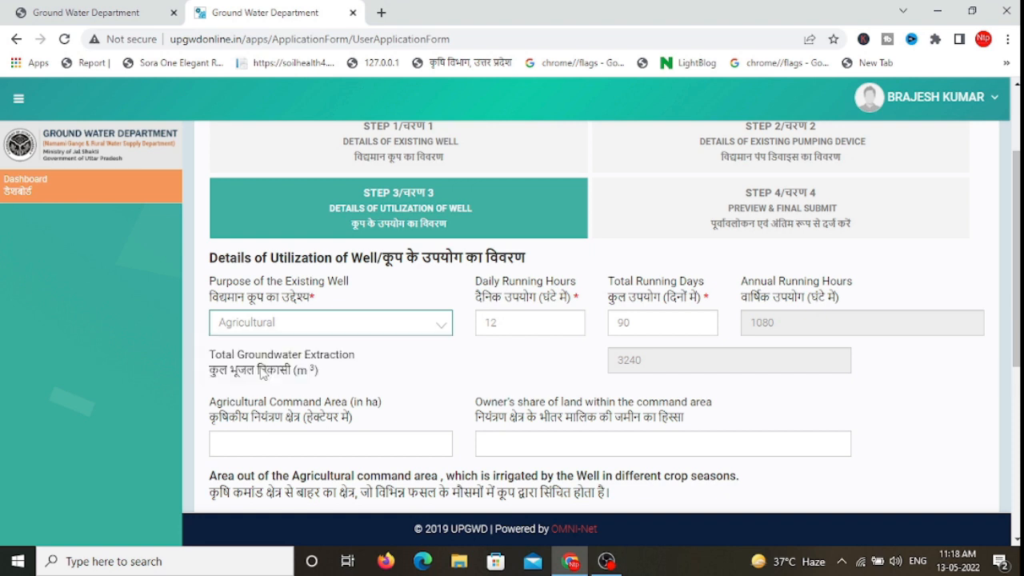
click(272, 329)
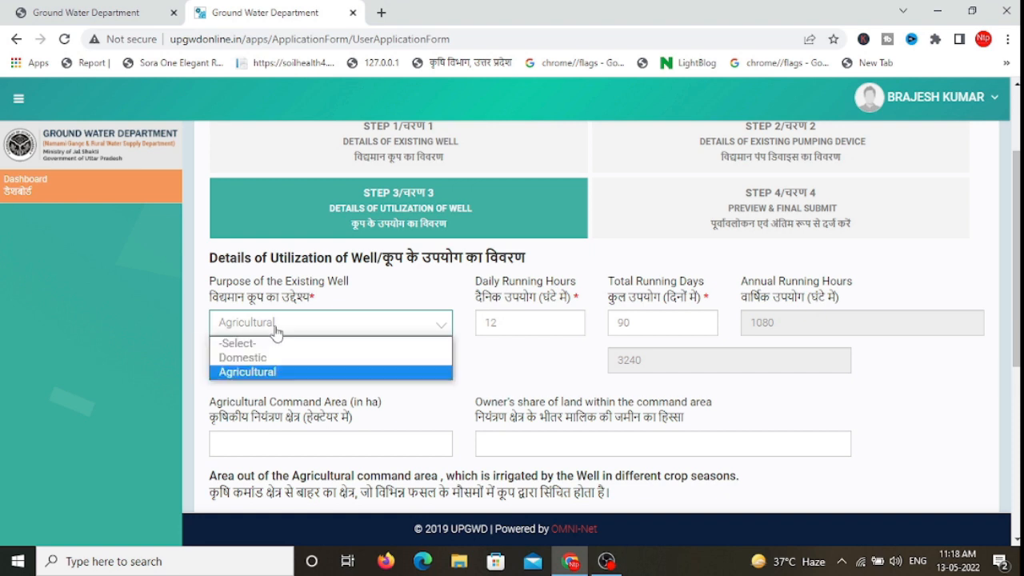
click(258, 373)
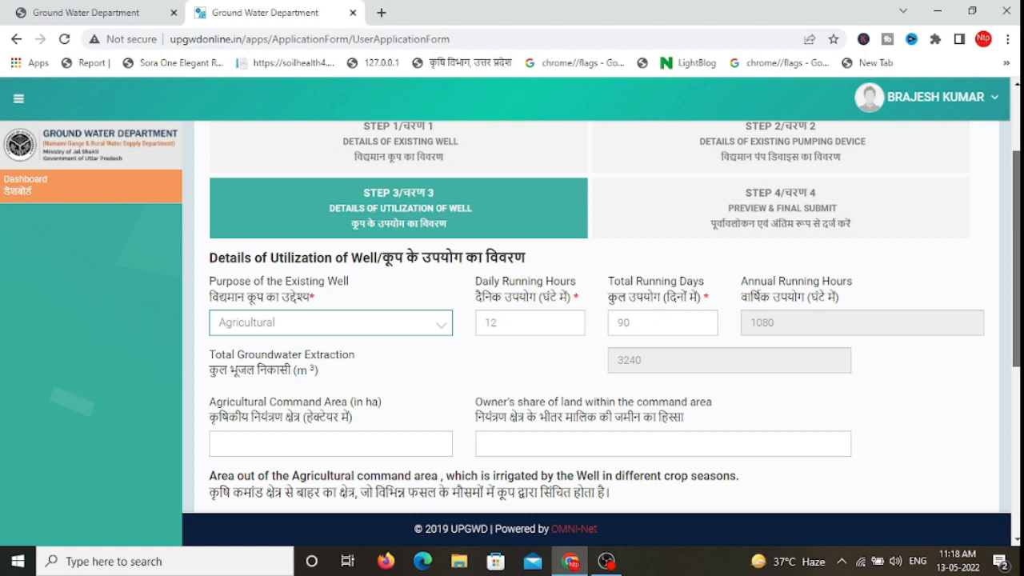
Step: Save the Step 3 utilization details and confirm Yes to reach the Step 4 preview
scroll(1016, 256, down, 1)
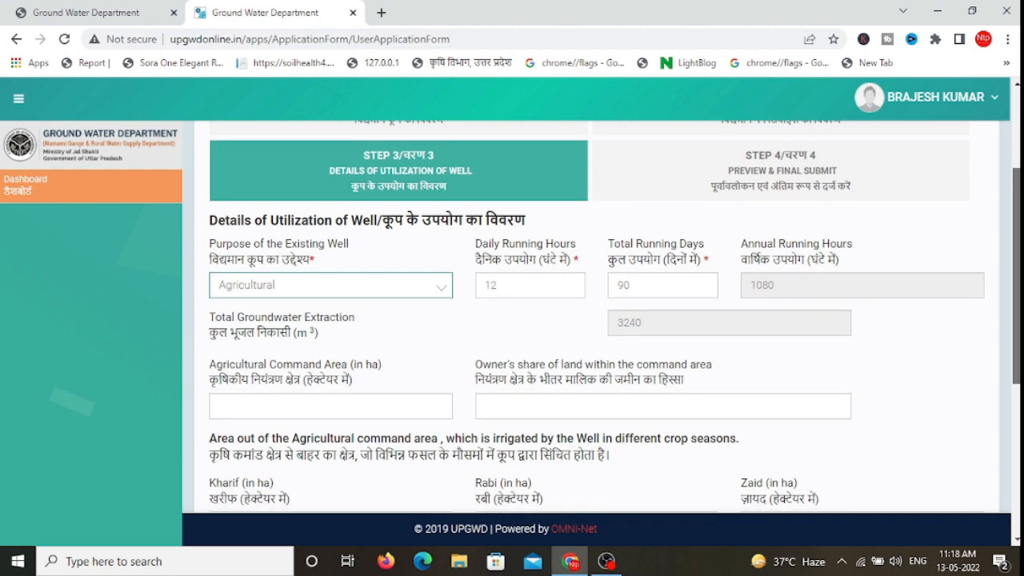
scroll(1015, 255, down, 1)
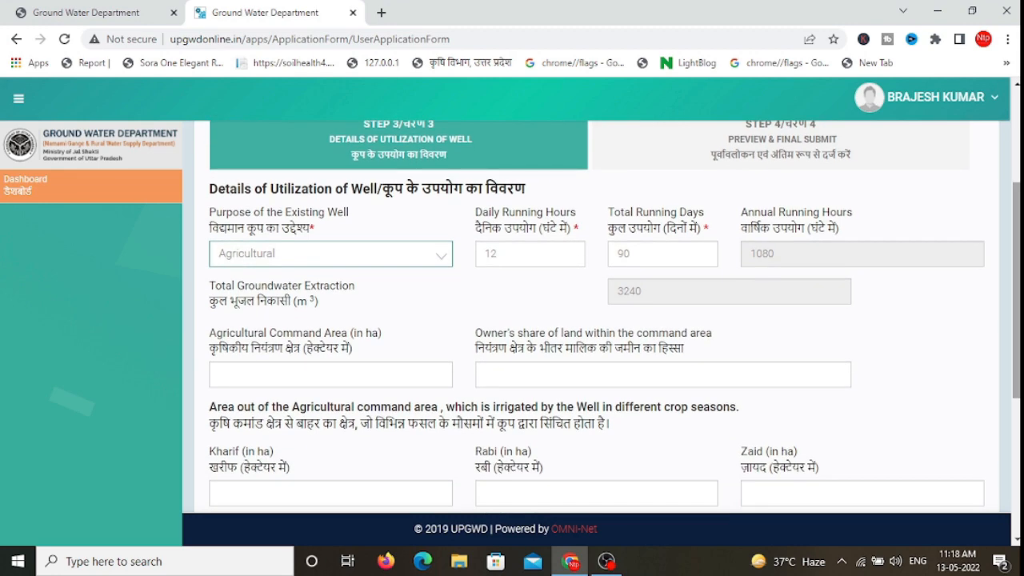
scroll(1016, 290, down, 2)
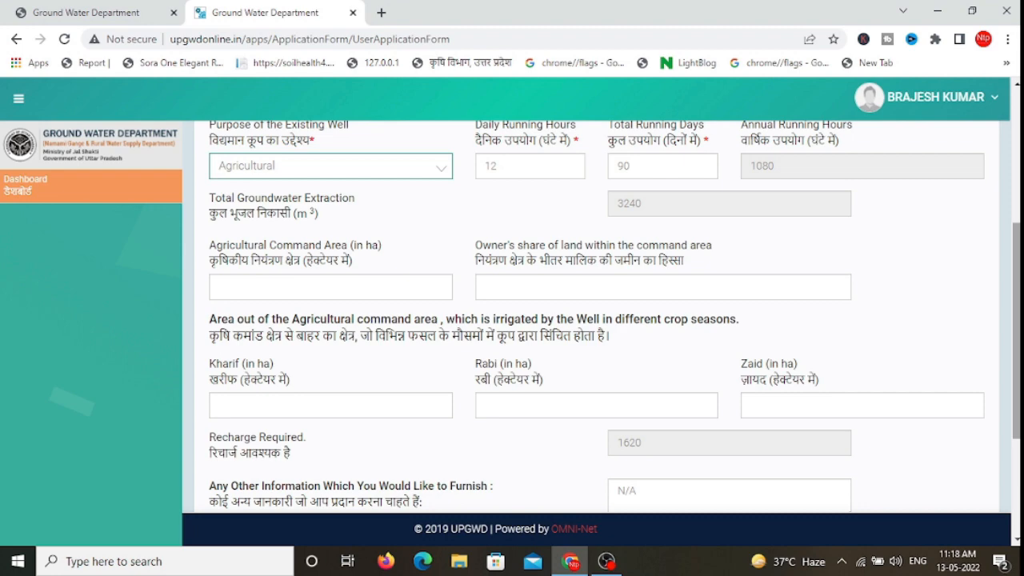
scroll(308, 319, down, 3)
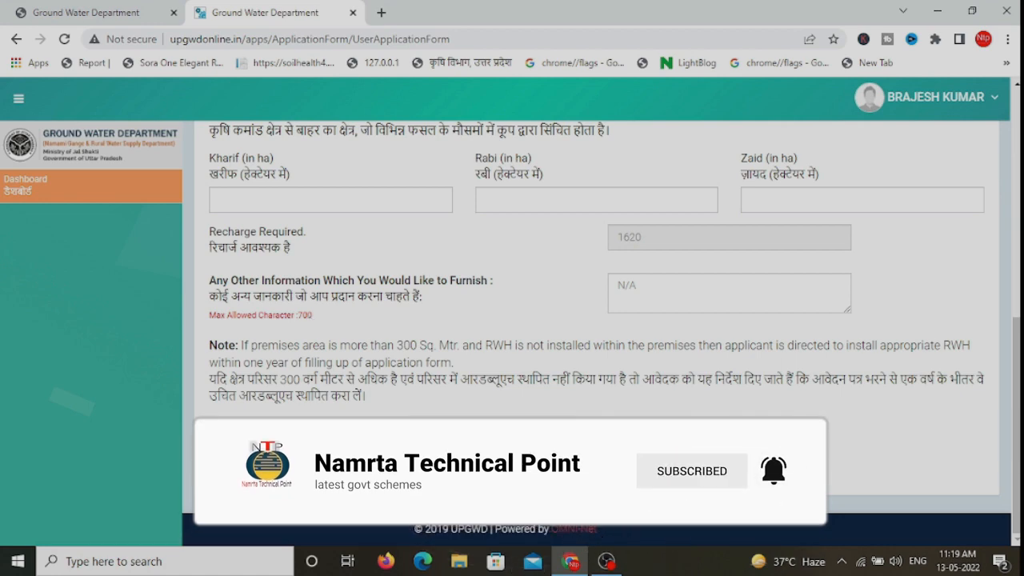
click(485, 444)
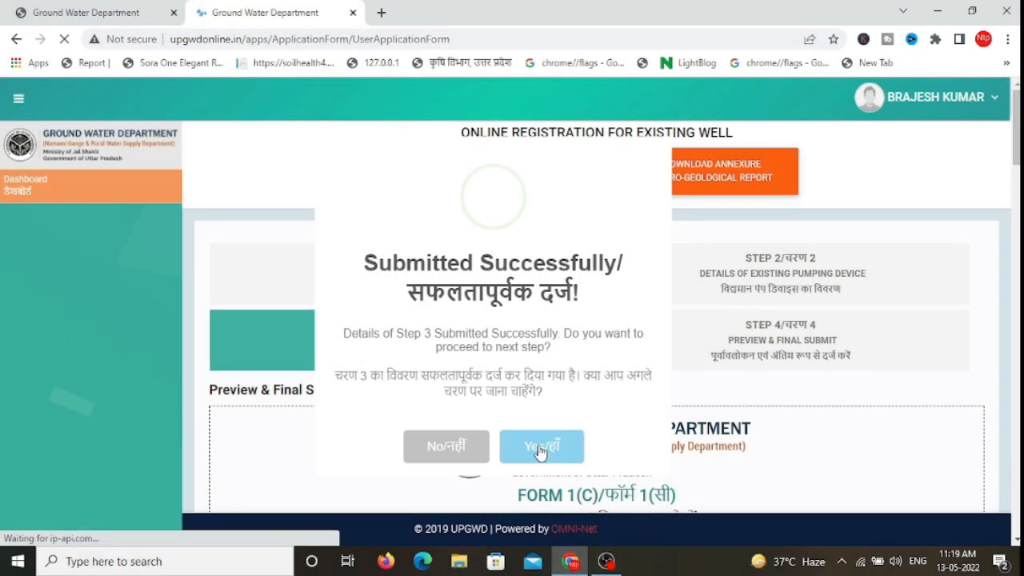
click(540, 450)
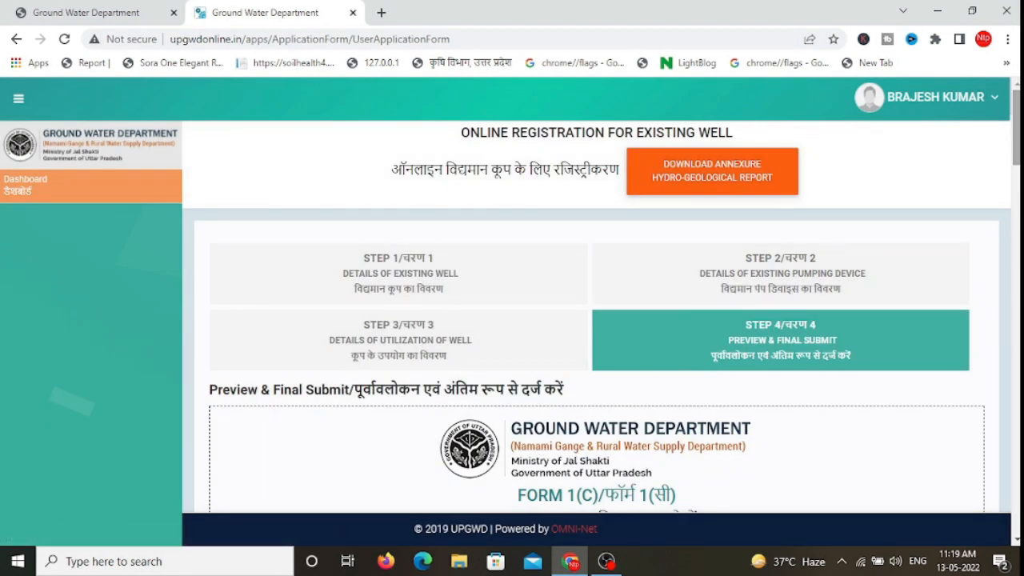
Step: Tick the I Agree declaration at the bottom of the preview and choose Final Submit
scroll(596, 320, down, 2)
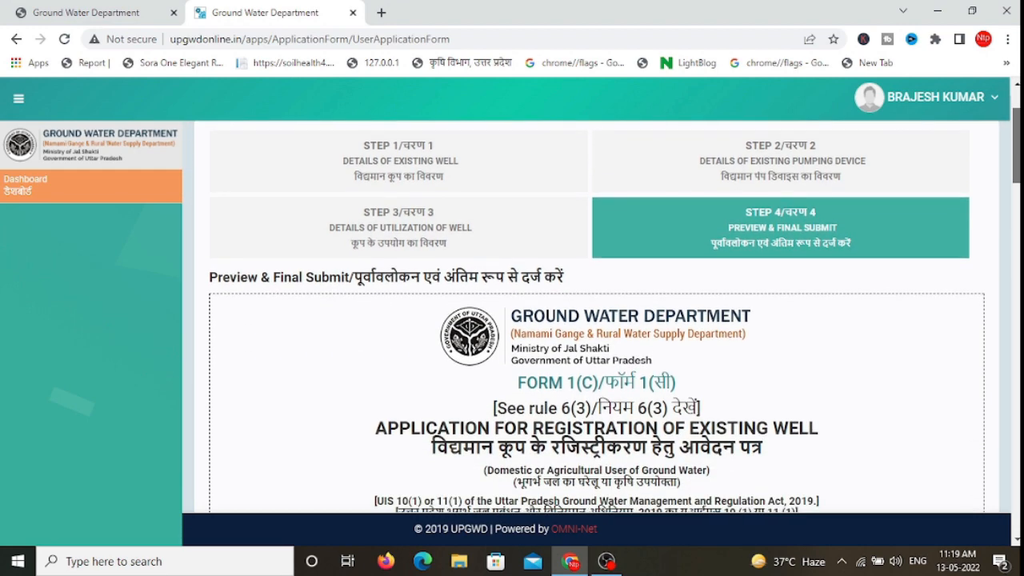
scroll(448, 412, down, 10)
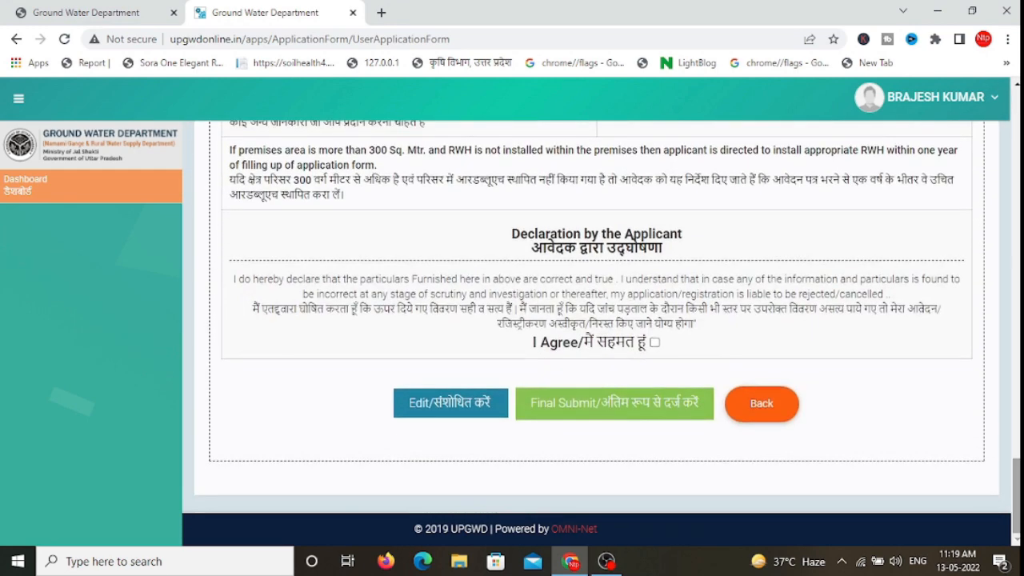
click(655, 342)
click(556, 412)
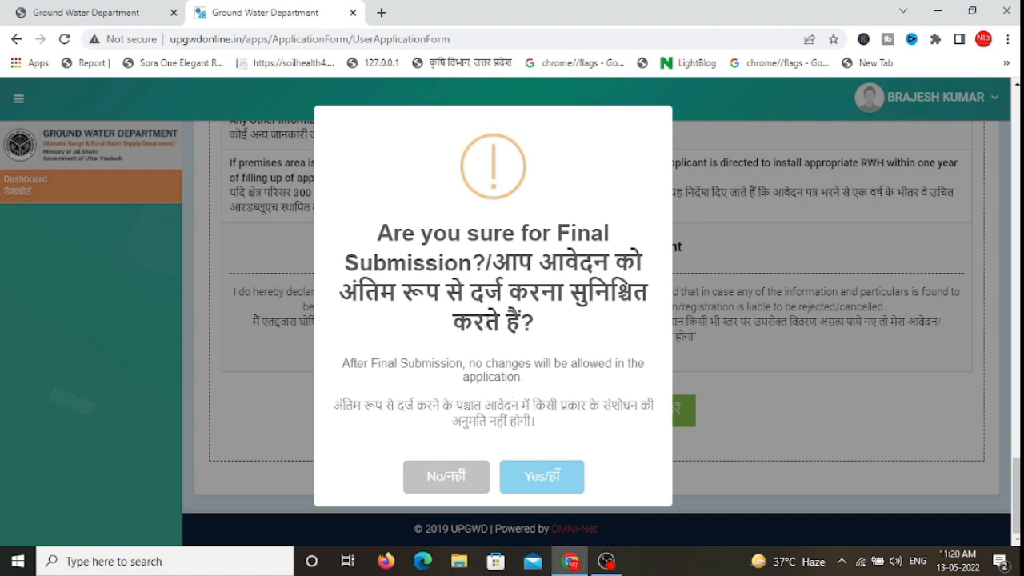
Step: Answer Yes to 'Are you sure for Final Submission?'
click(530, 478)
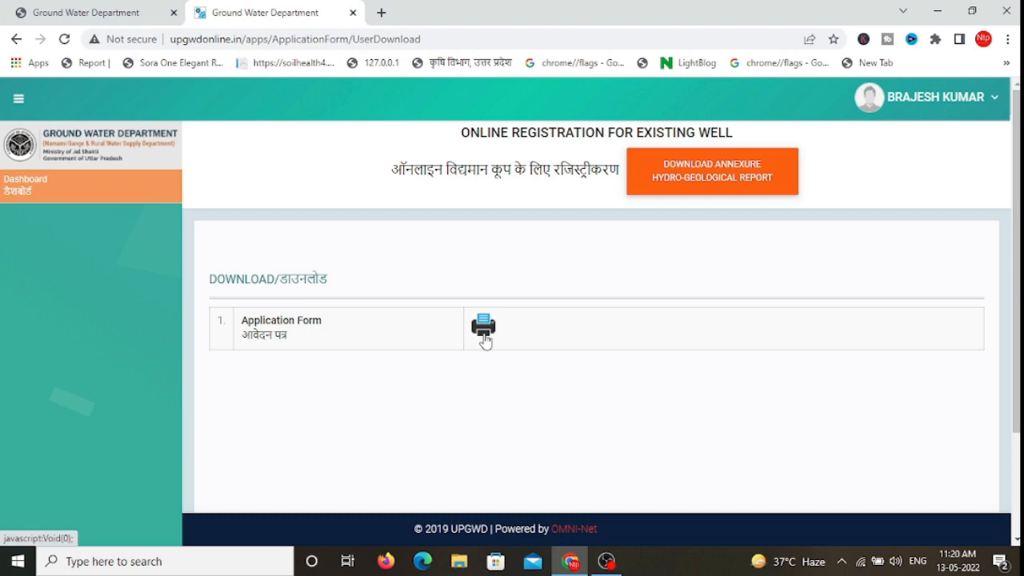
Step: Use the printer icon beside Application Form on the Download page
click(484, 337)
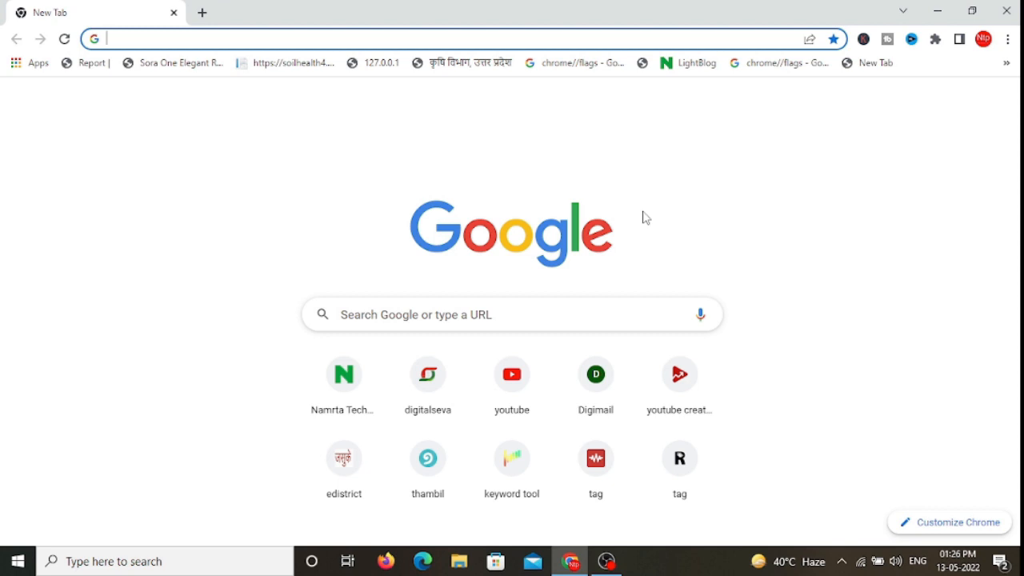
click(646, 218)
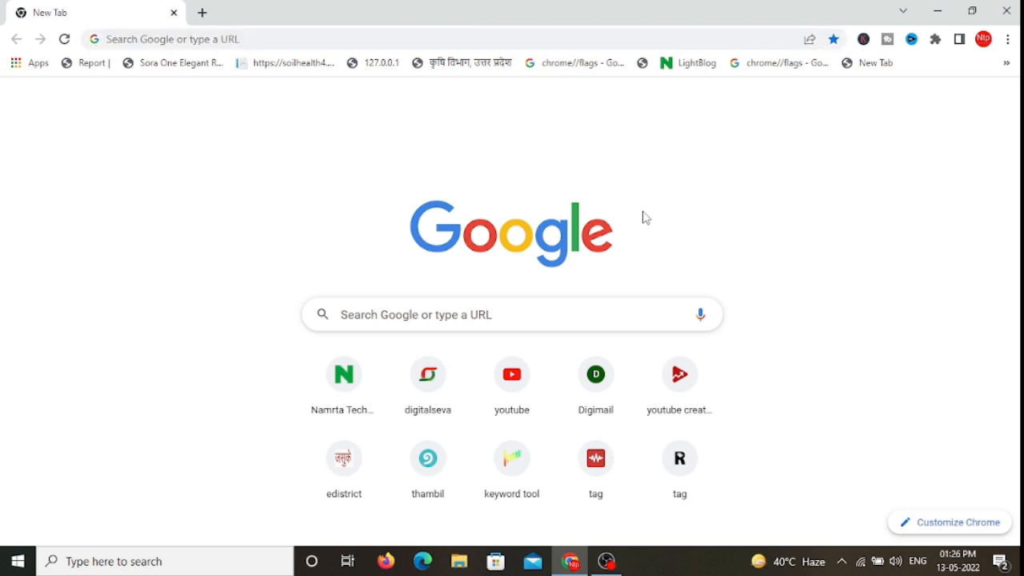